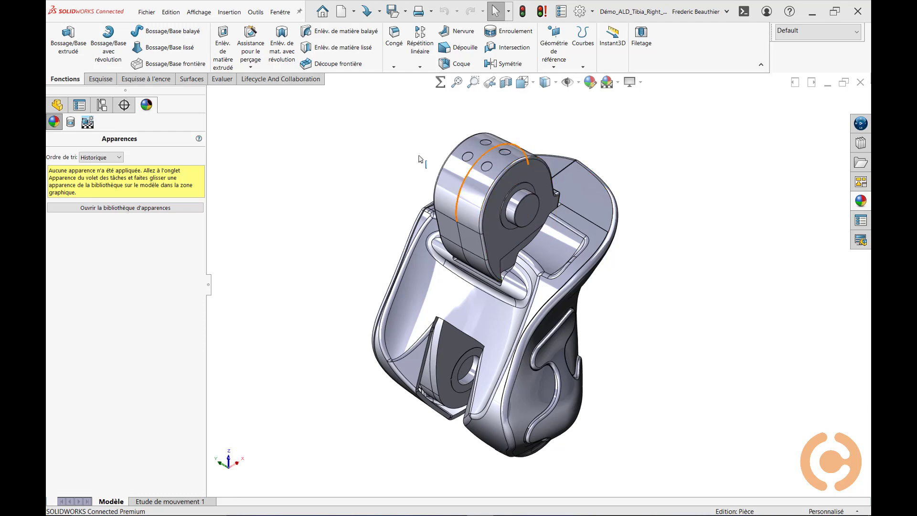
# Examine the part's solid bodies Importée1, Importée2, Importée3, Importée6 and Congé2, highlighting each one in the model.
pyautogui.click(57, 104)
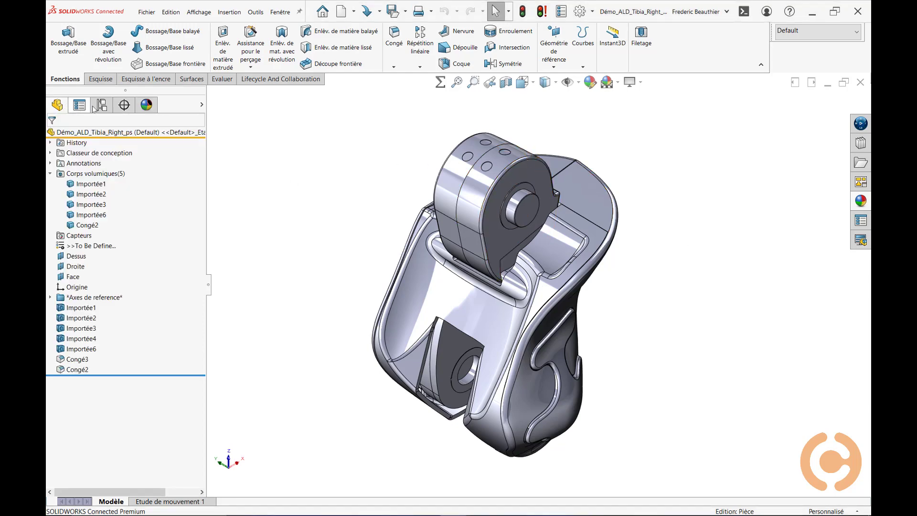
pyautogui.click(80, 184)
pyautogui.click(80, 194)
pyautogui.click(81, 204)
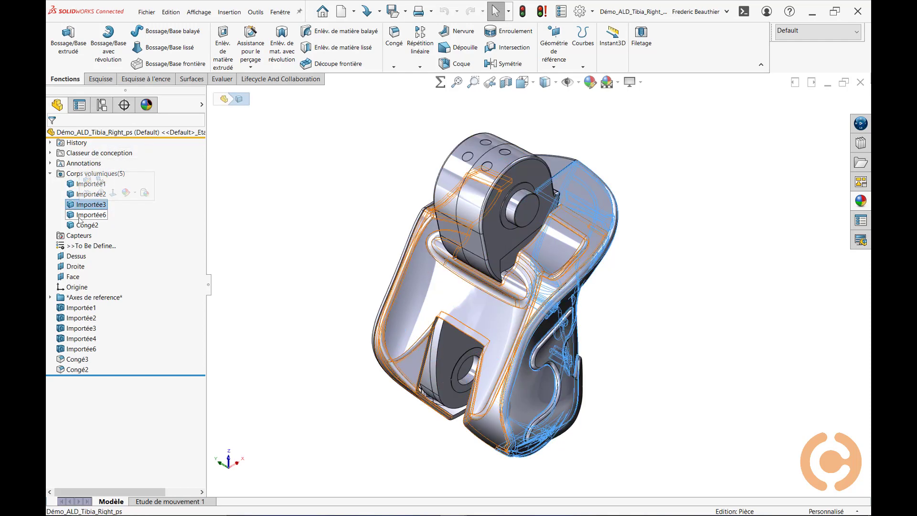
pyautogui.click(81, 215)
pyautogui.click(82, 226)
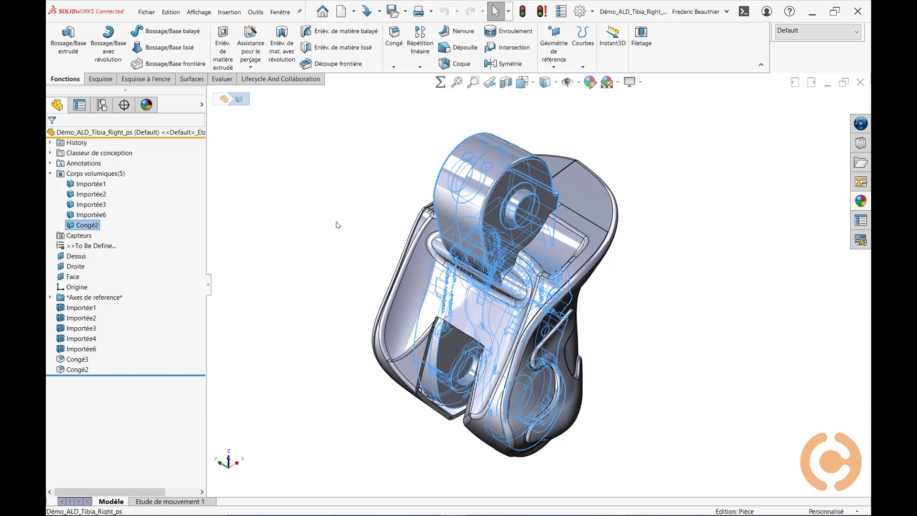
pyautogui.click(337, 225)
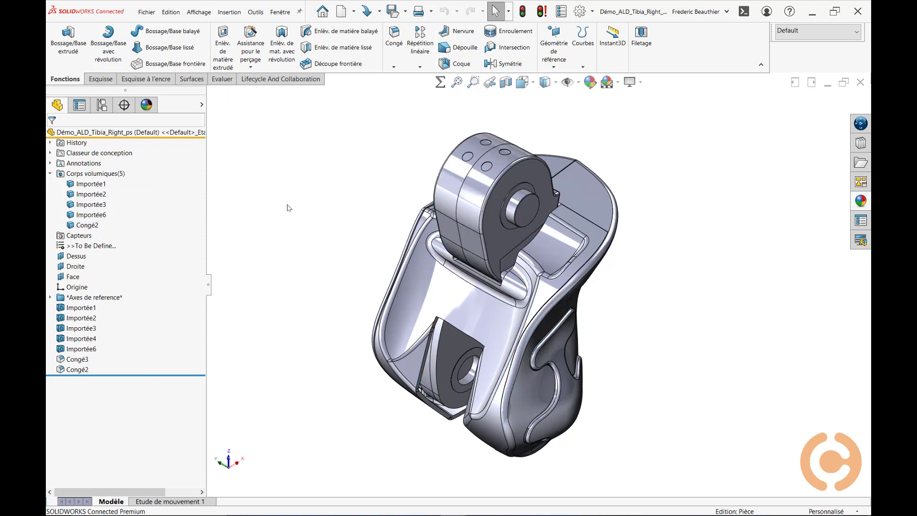
# Show the part's applied appearances and keep the appearance library permanently displayed beside the model.
pyautogui.click(146, 105)
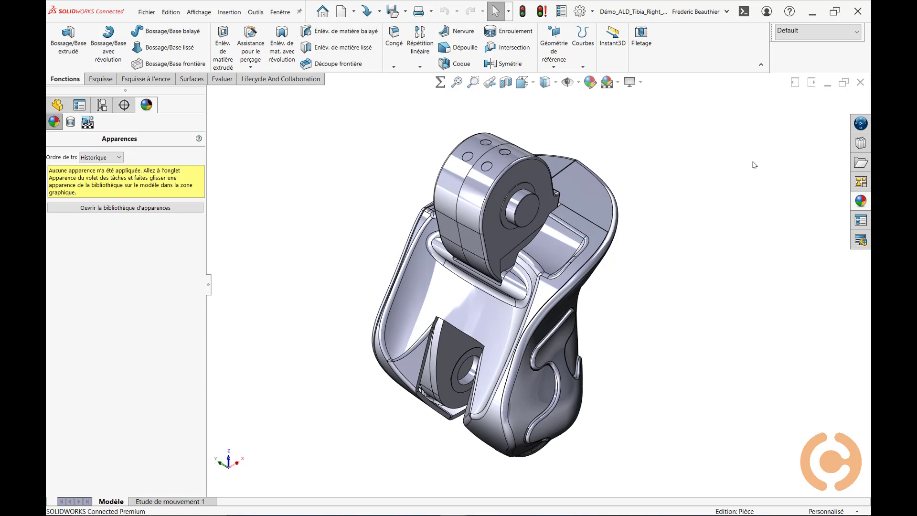
pyautogui.click(865, 203)
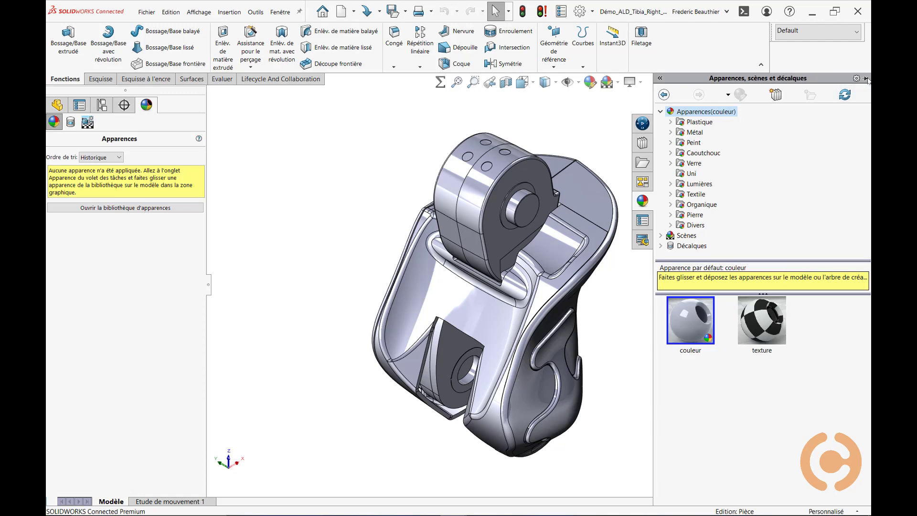
pyautogui.click(866, 78)
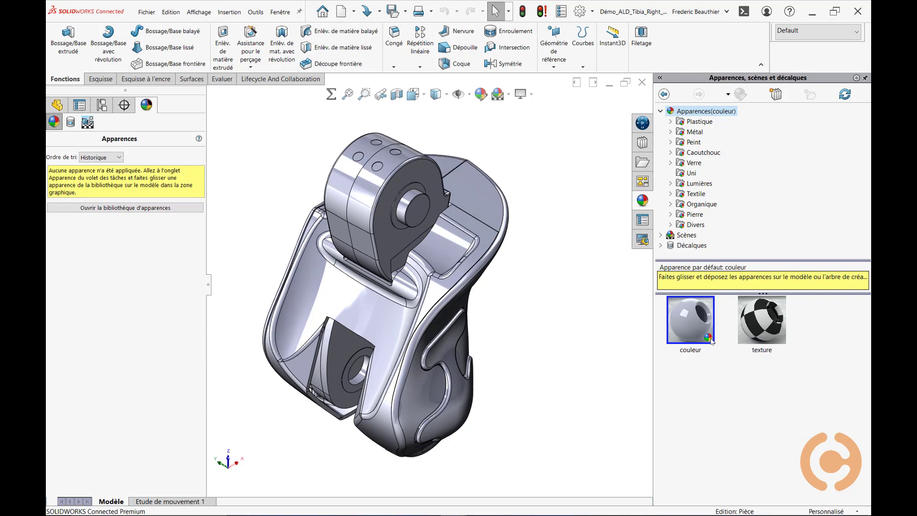
pyautogui.moveTo(711, 340)
# Set the low-gloss plastic "plastique gris clair peu brillant" as the default appearance.
pyautogui.click(670, 123)
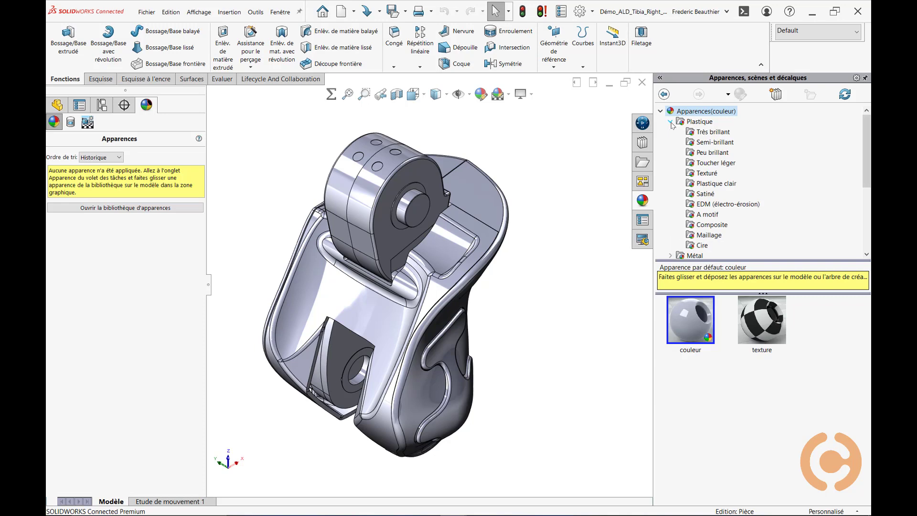
pyautogui.click(704, 153)
pyautogui.moveTo(749, 363)
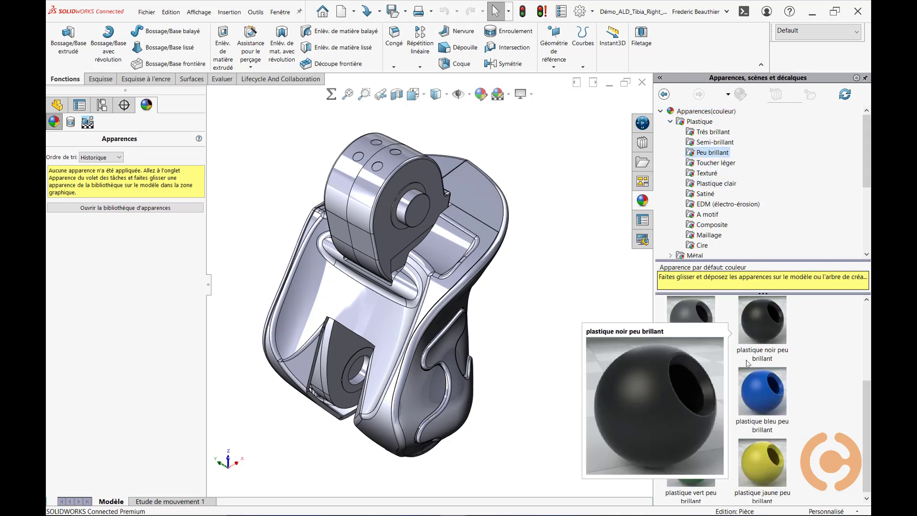
pyautogui.scroll(3, 748, 363)
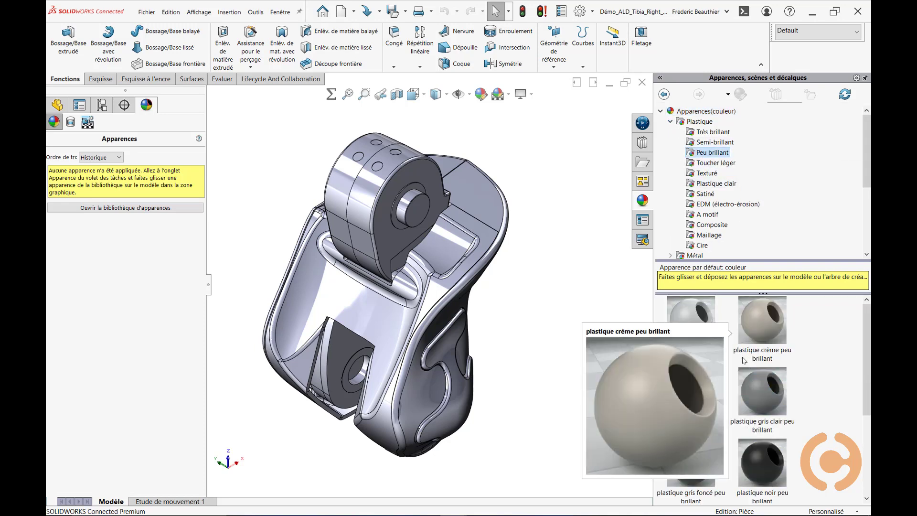
pyautogui.rightClick(763, 392)
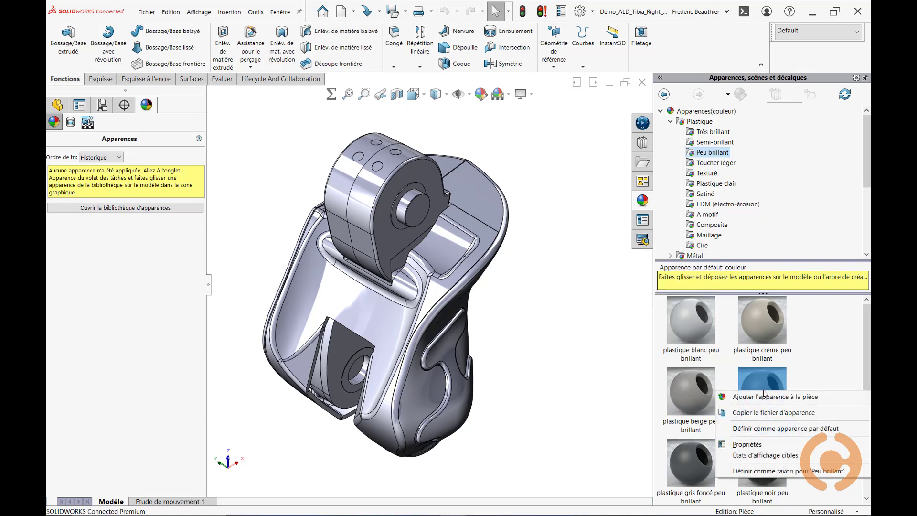
pyautogui.click(729, 429)
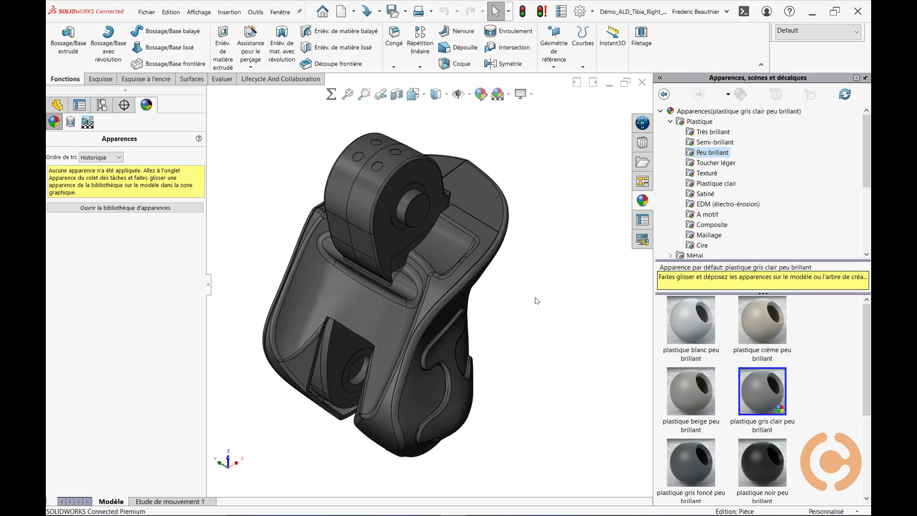
# Create a new part and sketch an origin-centred circle of about 45.4 mm radius on the Plan de dessus plane.
pyautogui.hotkey('ctrl', 'n')
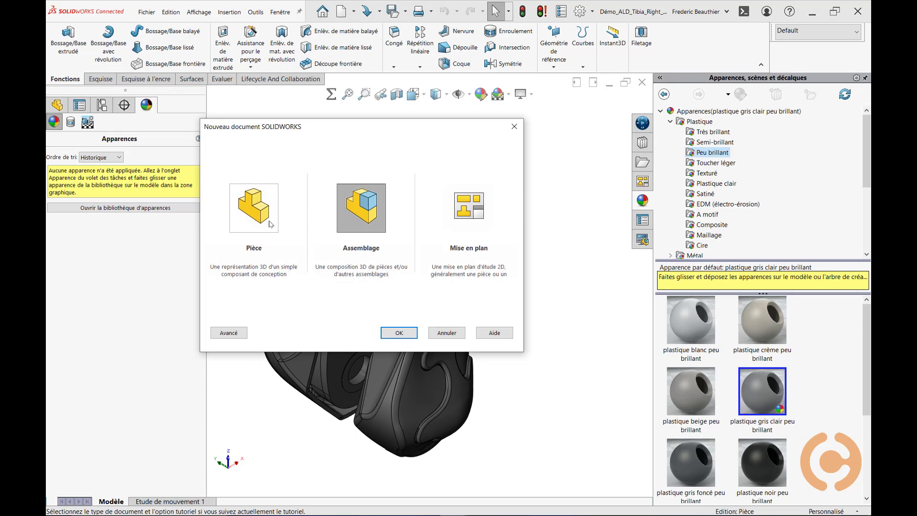
pyautogui.click(396, 332)
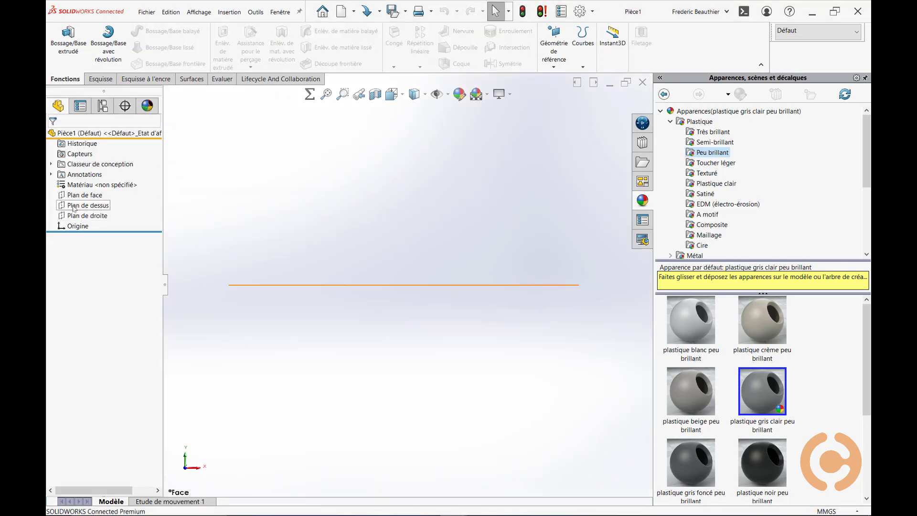
pyautogui.click(85, 205)
pyautogui.click(80, 191)
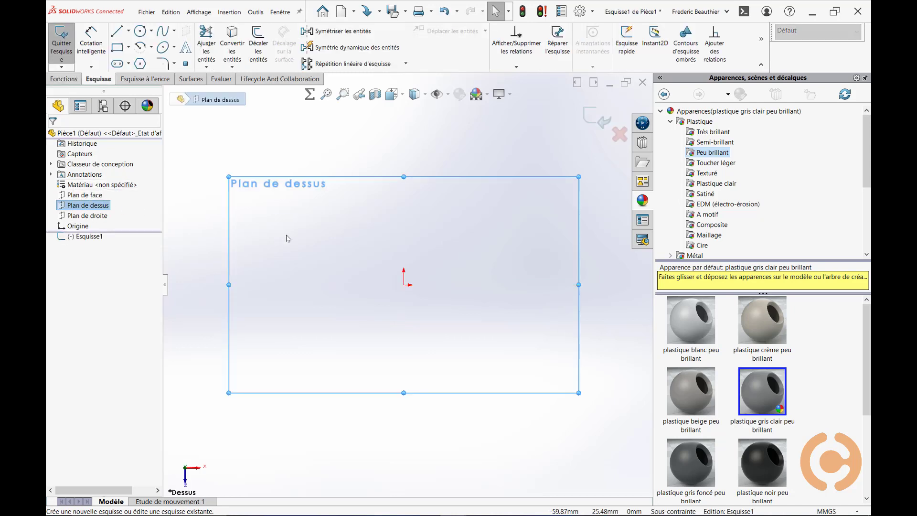
pyautogui.press('s')
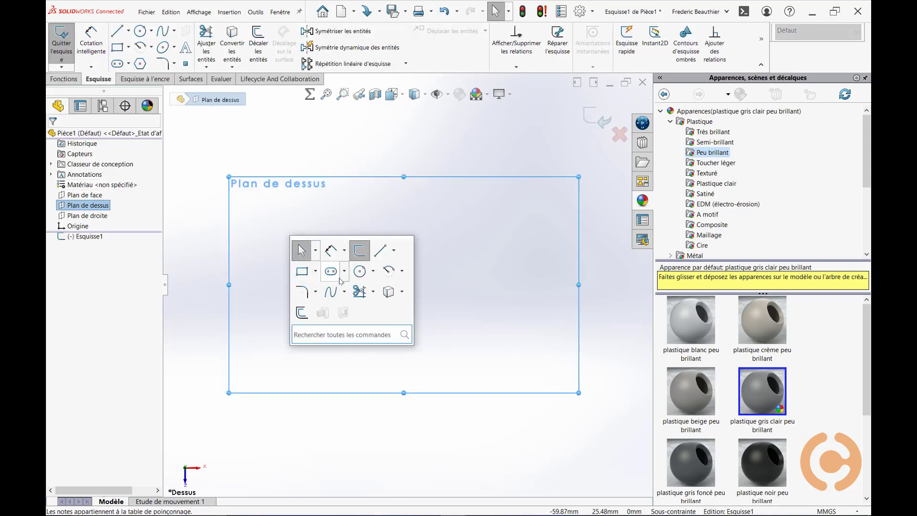
pyautogui.click(359, 273)
pyautogui.click(403, 285)
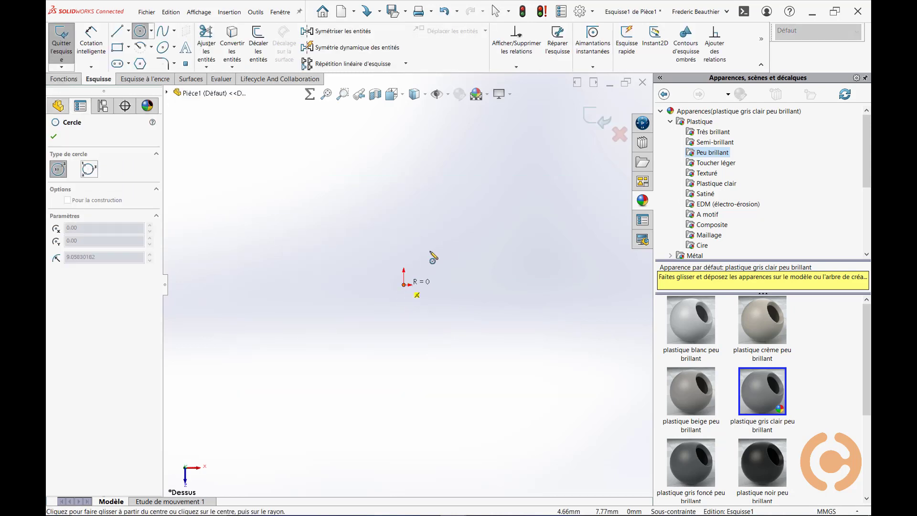
pyautogui.click(456, 213)
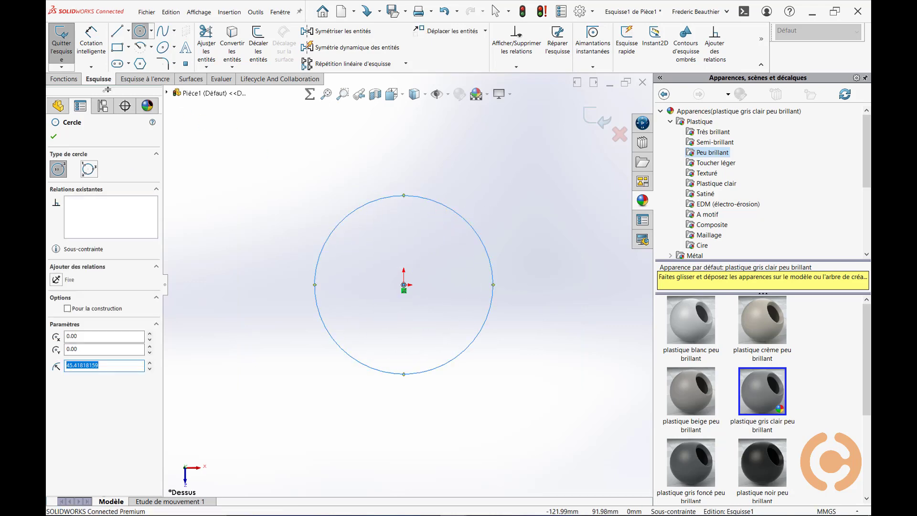
# Extrude the circle 10 mm as a boss and close the new part.
pyautogui.click(66, 78)
pyautogui.click(61, 47)
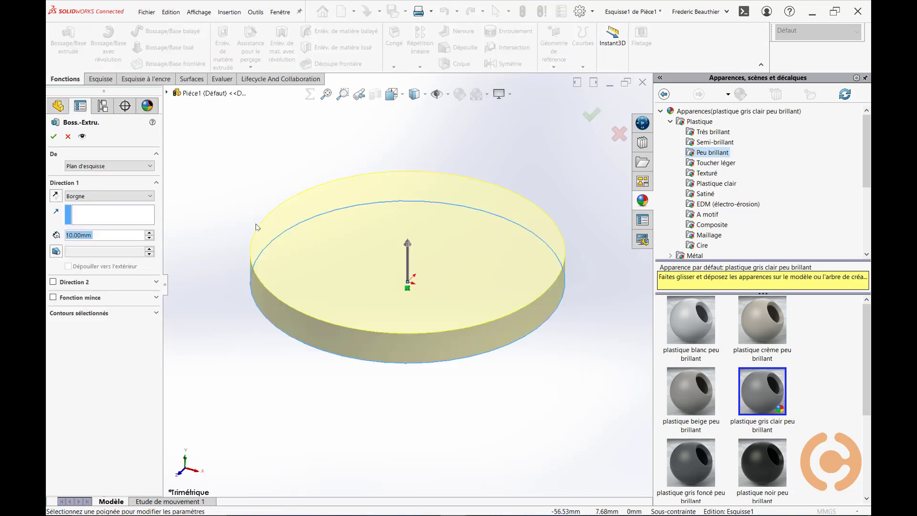
pyautogui.click(590, 115)
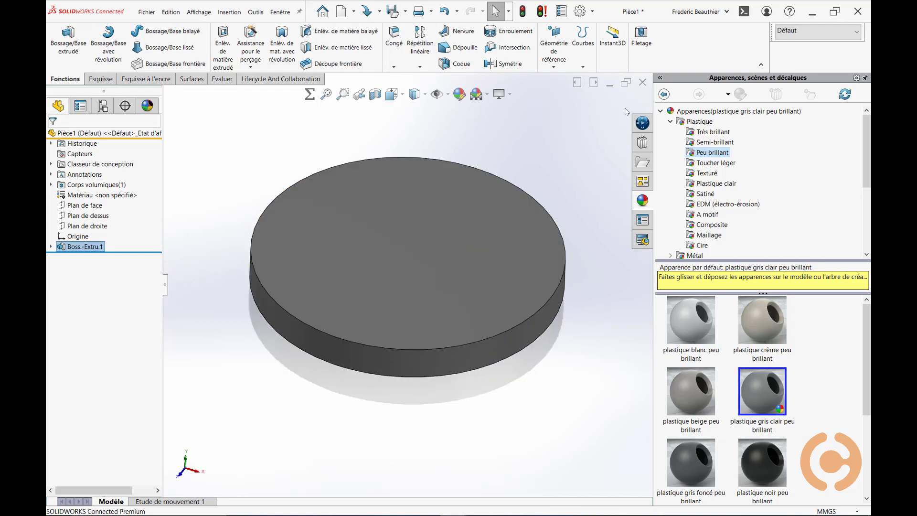
pyautogui.click(642, 82)
pyautogui.click(455, 269)
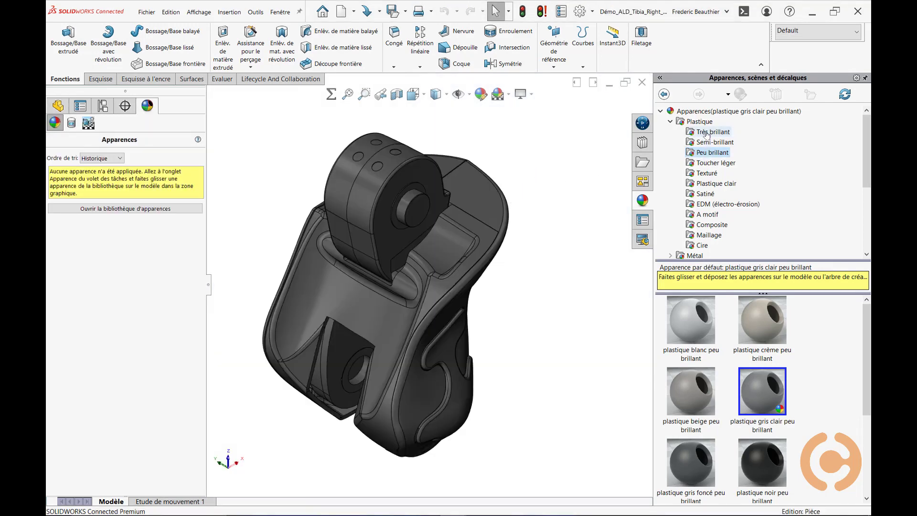
# Restore "couleur" as the default appearance.
pyautogui.click(711, 112)
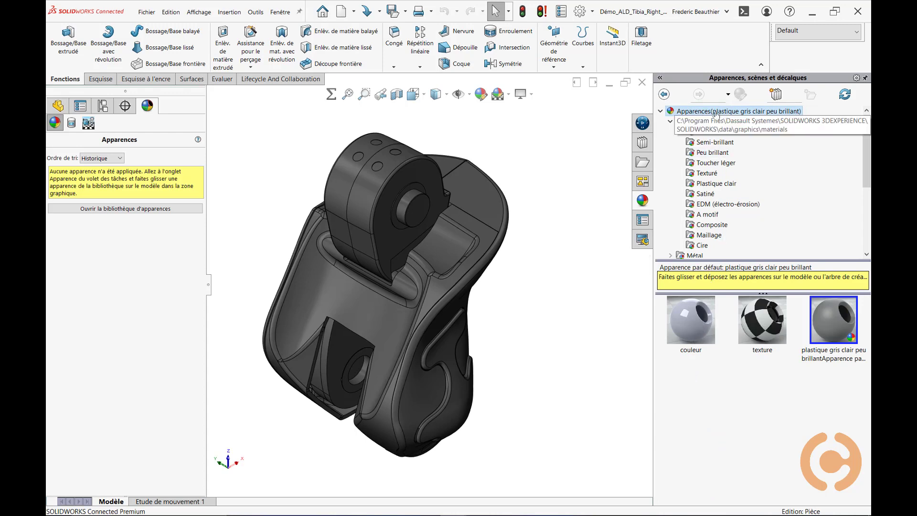
pyautogui.rightClick(691, 339)
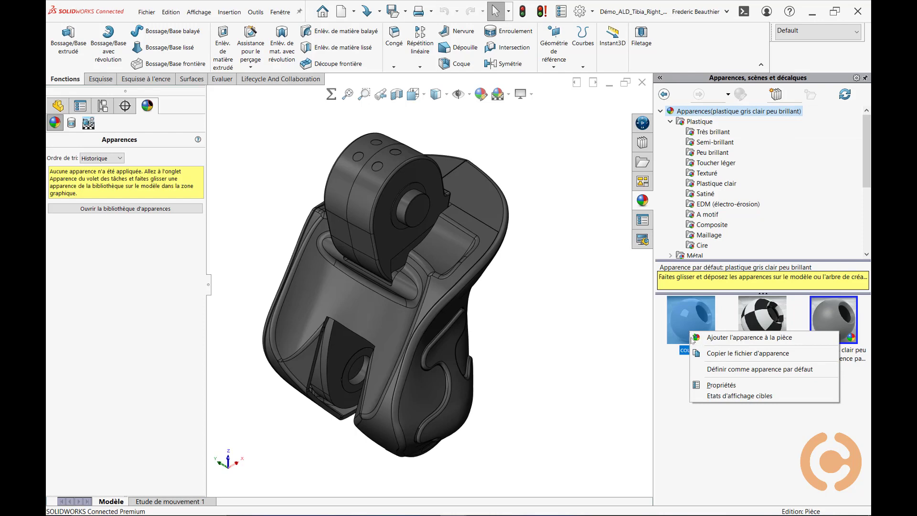
pyautogui.click(701, 370)
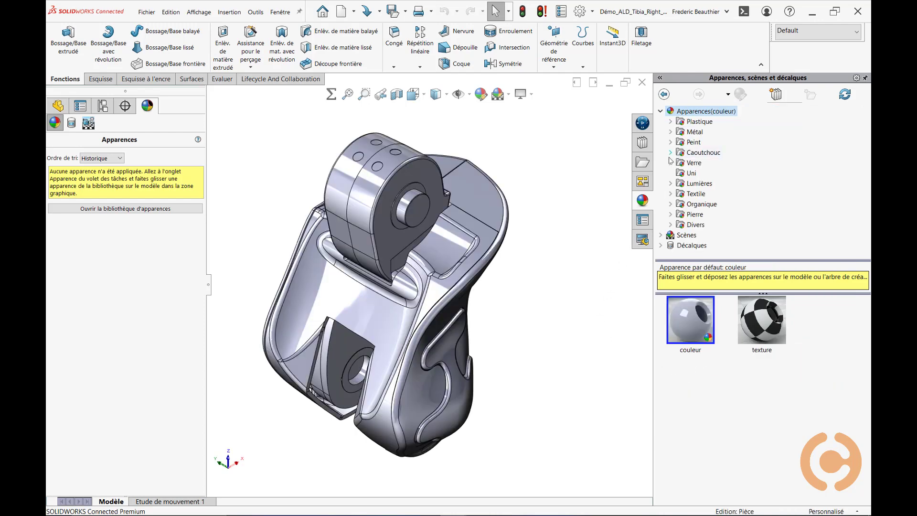
# Apply the very glossy plastic appearance "plastique blanc très brillant" to the whole Importée3 body.
pyautogui.keyDown('ctrl'); pyautogui.moveTo(558, 197); pyautogui.dragTo(581, 198, button='middle'); pyautogui.keyUp('ctrl')
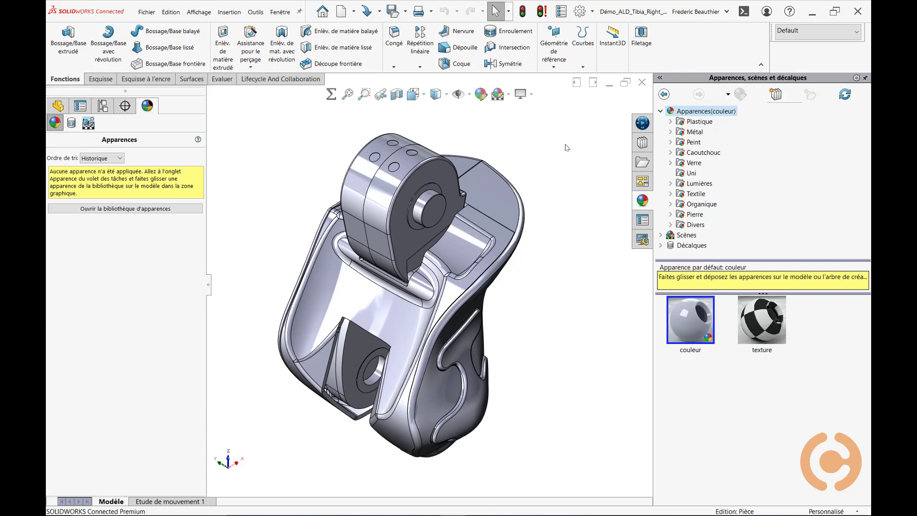
pyautogui.click(670, 122)
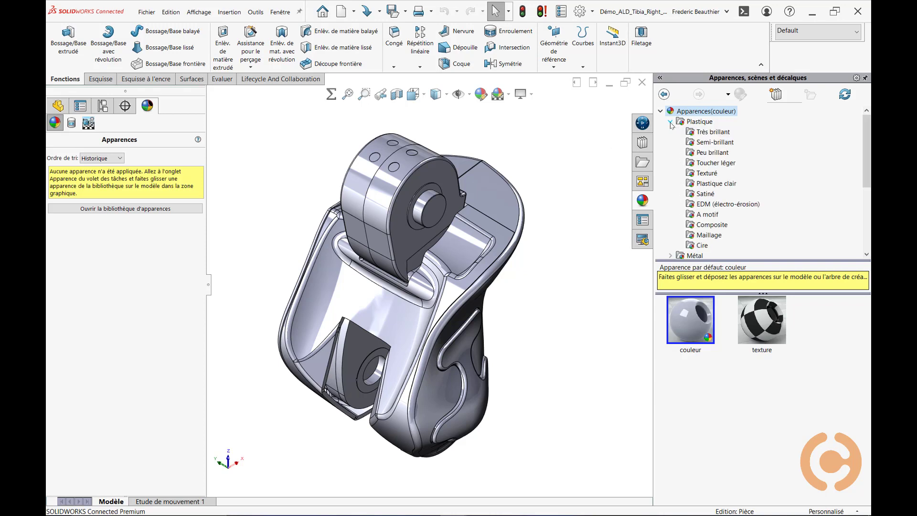
pyautogui.click(713, 132)
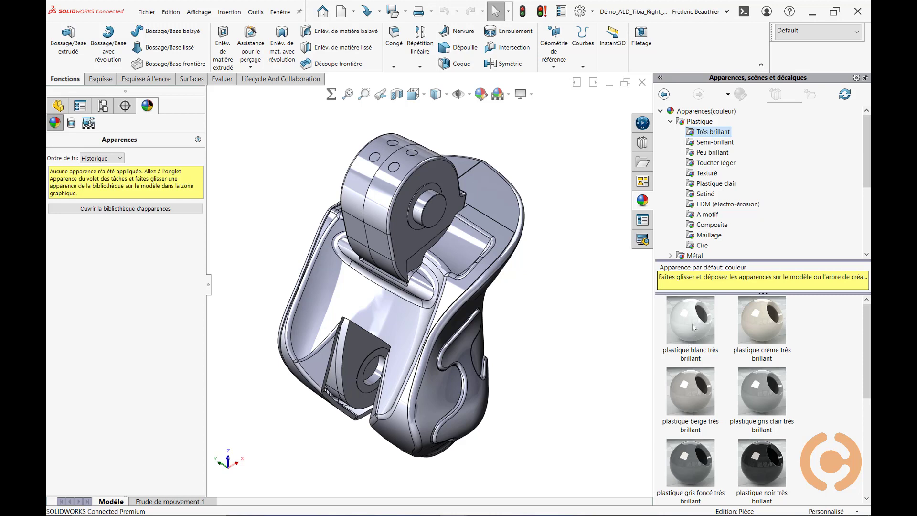
pyautogui.moveTo(697, 317); pyautogui.dragTo(508, 226)
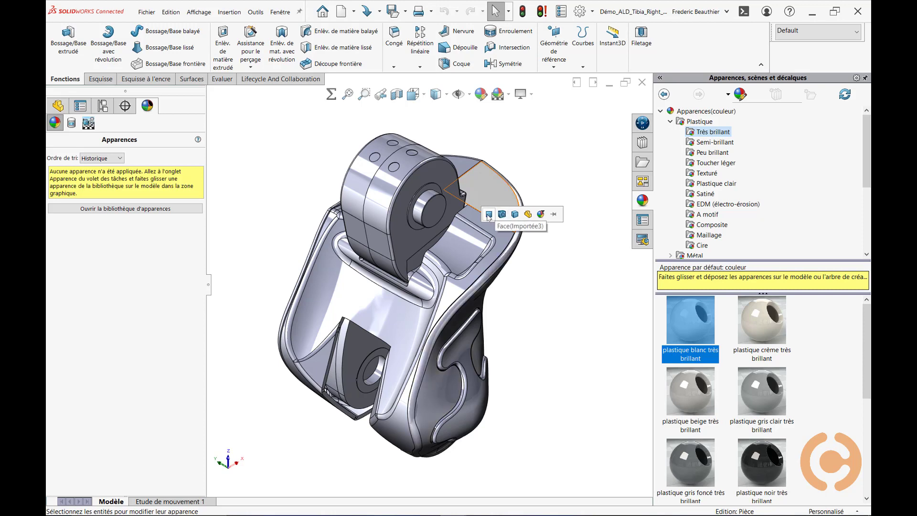
pyautogui.click(515, 215)
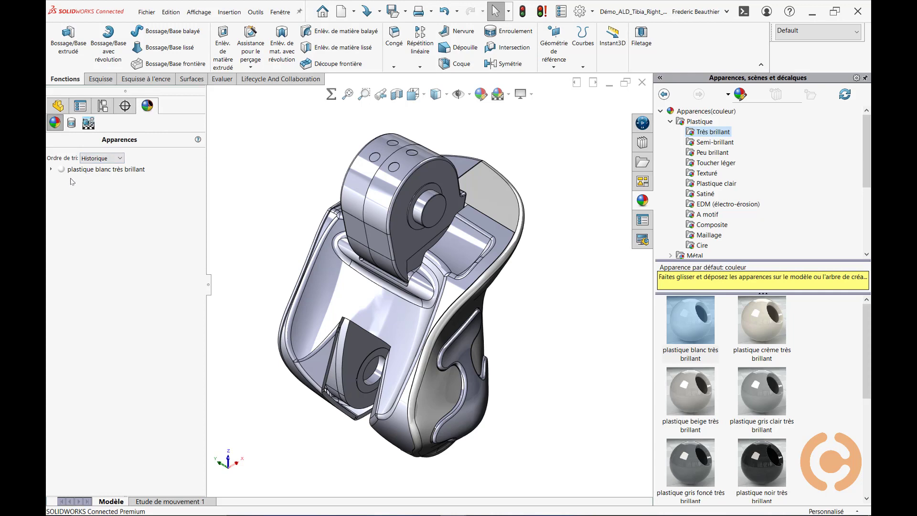
# Check which body carries "plastique blanc très brillant" and compare it with the solid bodies in the feature tree.
pyautogui.moveTo(58, 175)
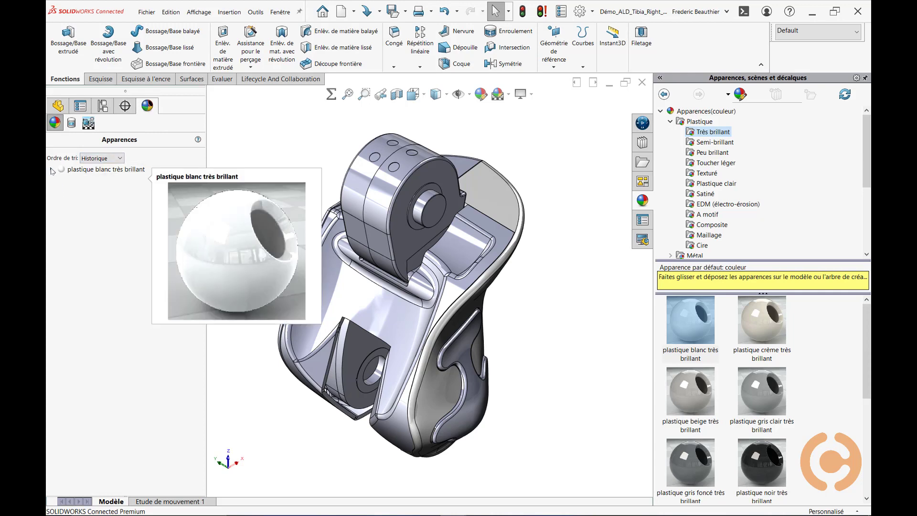
pyautogui.click(51, 169)
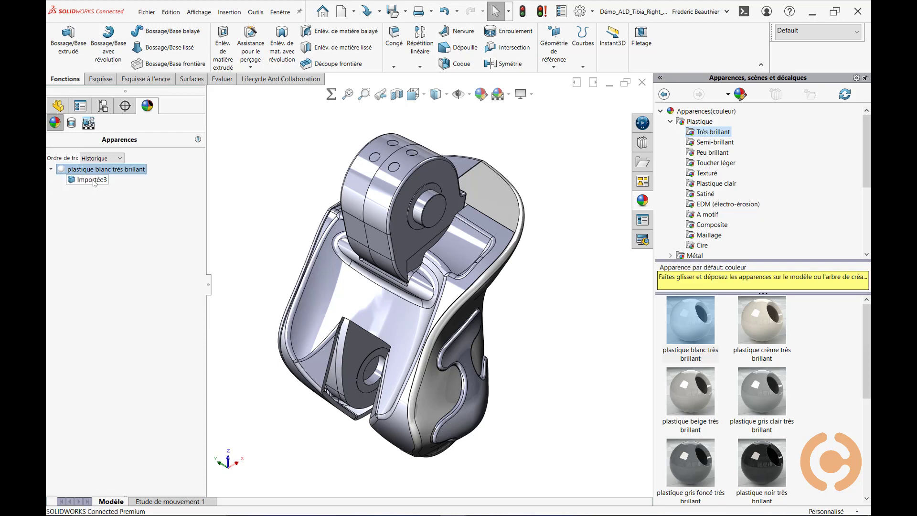
pyautogui.click(58, 107)
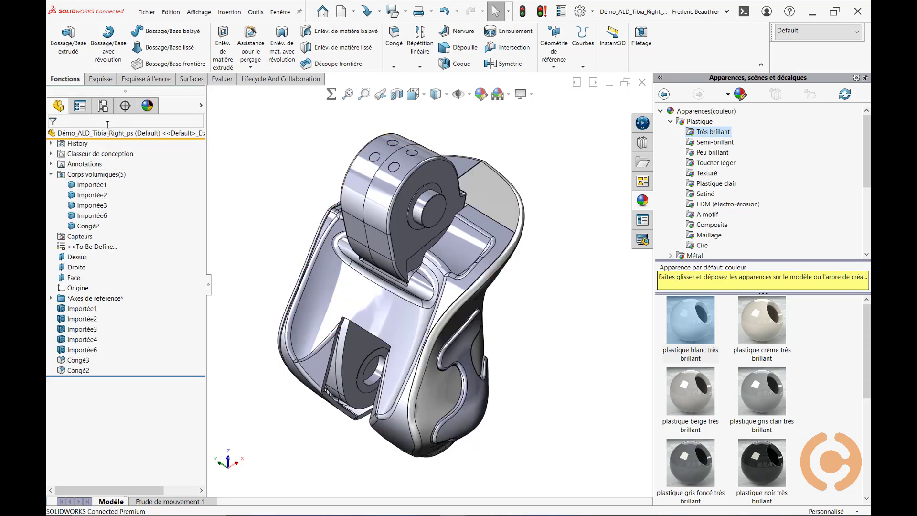
pyautogui.click(147, 106)
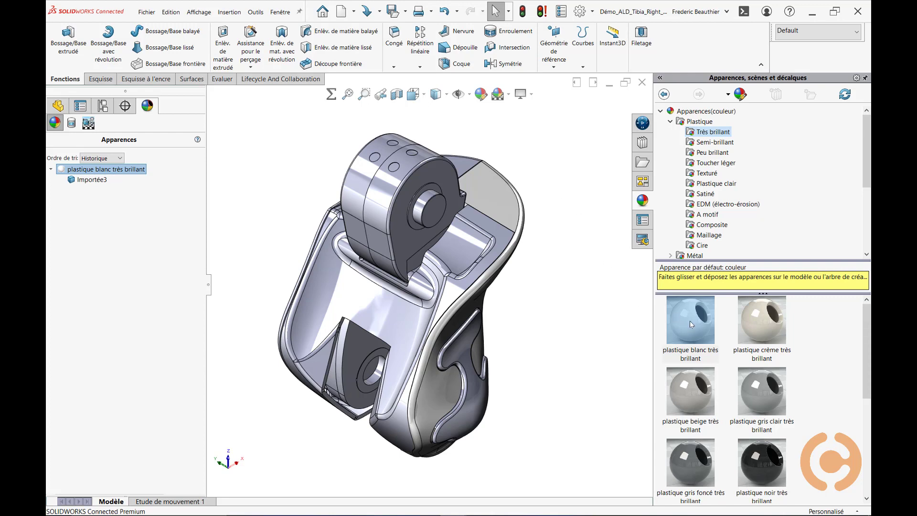
# Copy the white very glossy plastic appearance from the Importée3 face and paste it onto the whole Importée1 body.
pyautogui.moveTo(691, 327)
pyautogui.click(489, 192)
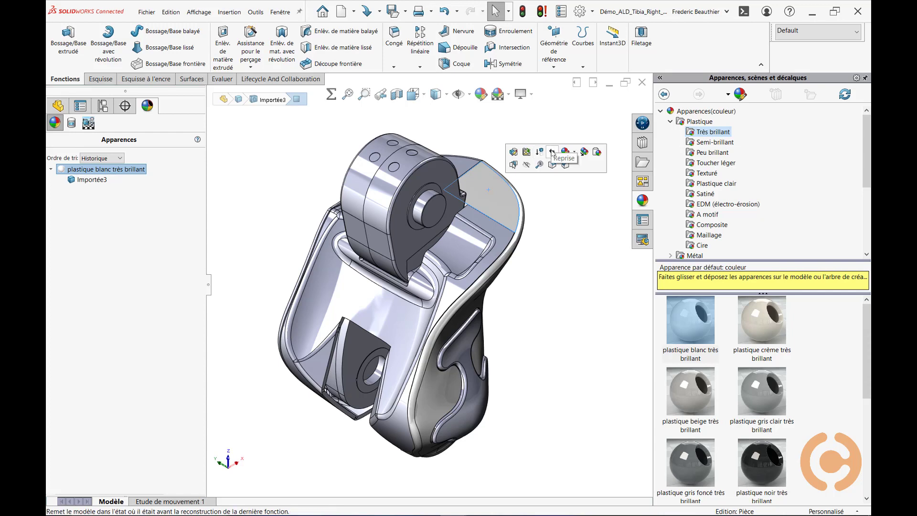
pyautogui.click(586, 153)
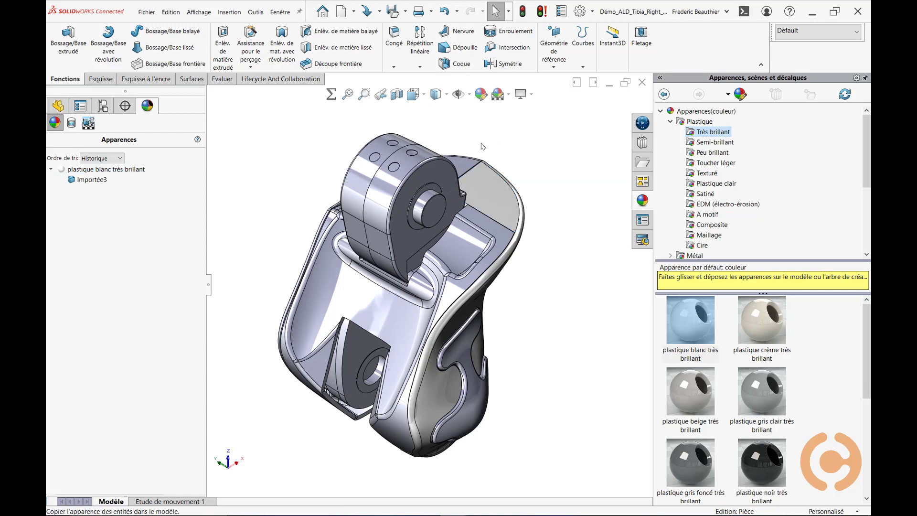
pyautogui.click(464, 167)
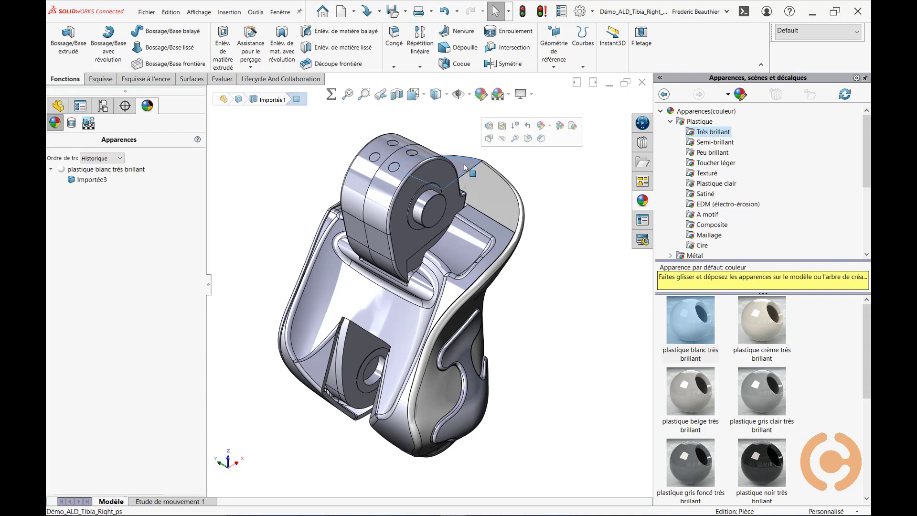
pyautogui.click(573, 126)
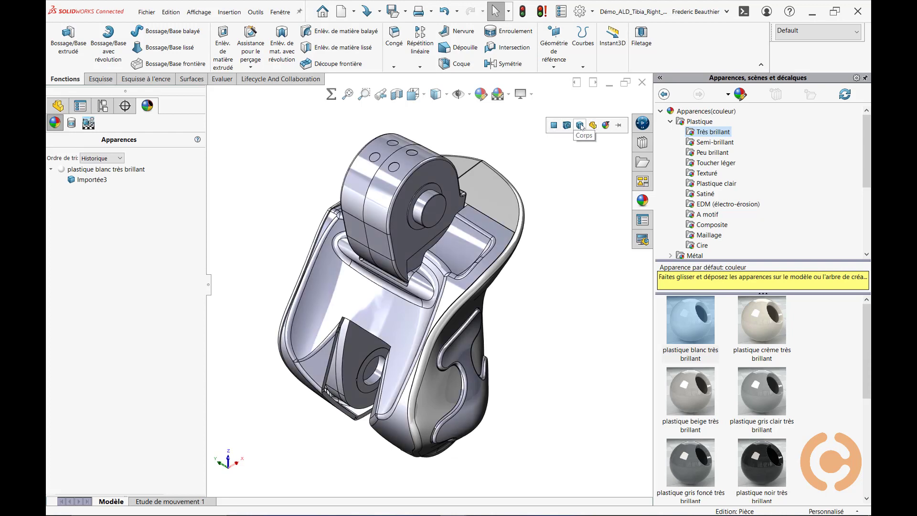
pyautogui.click(580, 126)
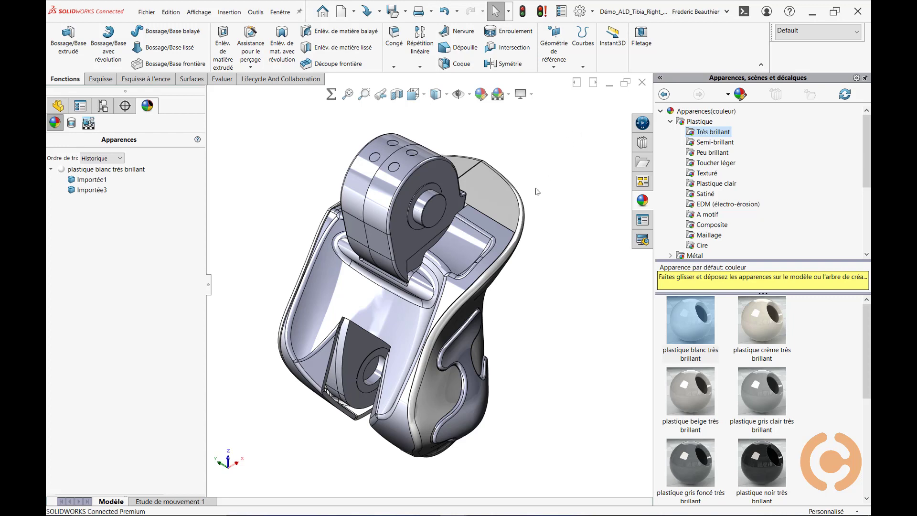
# Copy the appearance of the Importée3 face and paste it onto the whole Importée6 body.
pyautogui.click(499, 211)
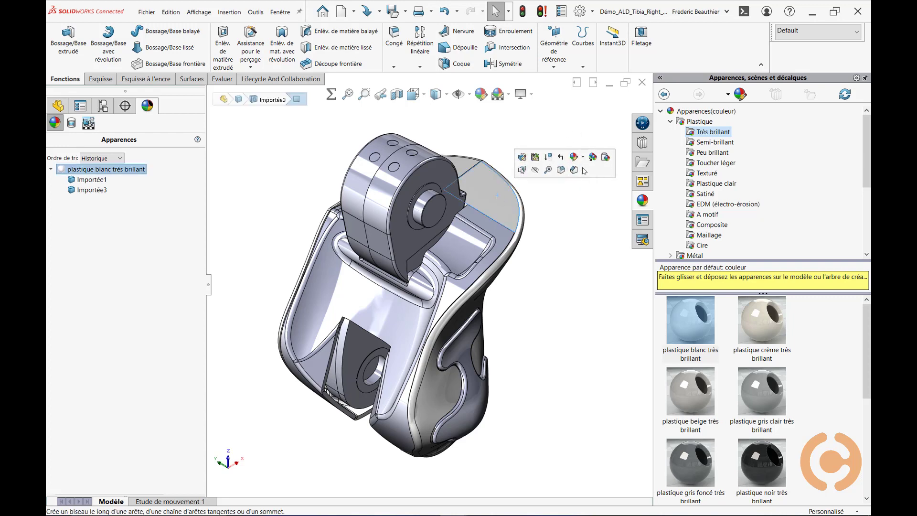
pyautogui.click(593, 158)
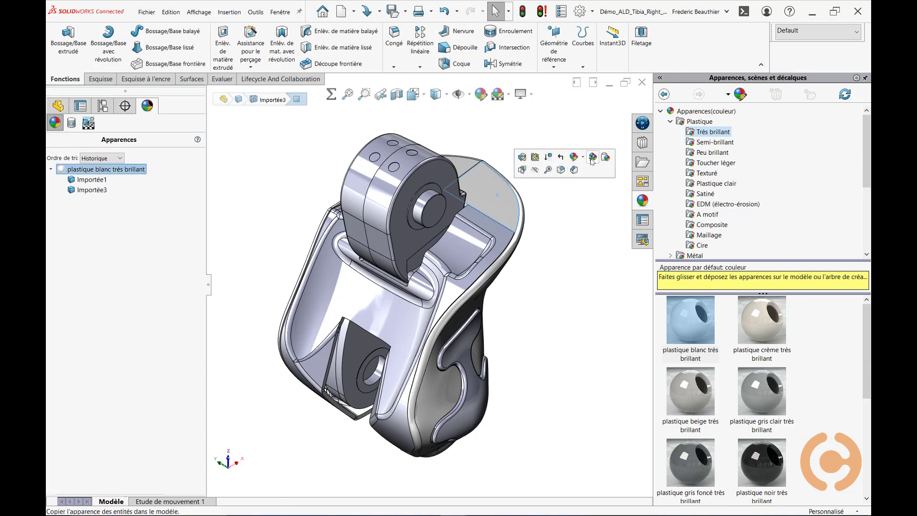
pyautogui.click(465, 246)
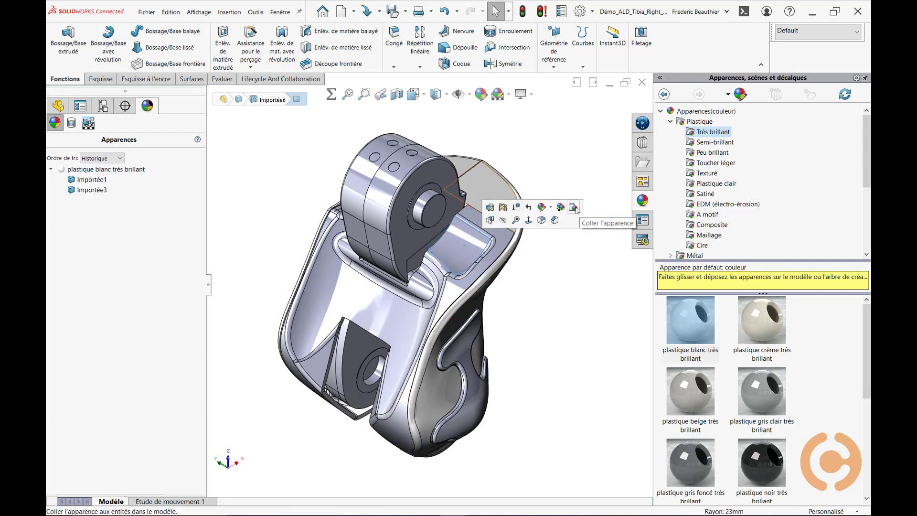
pyautogui.hotkey('ctrl', 'v')
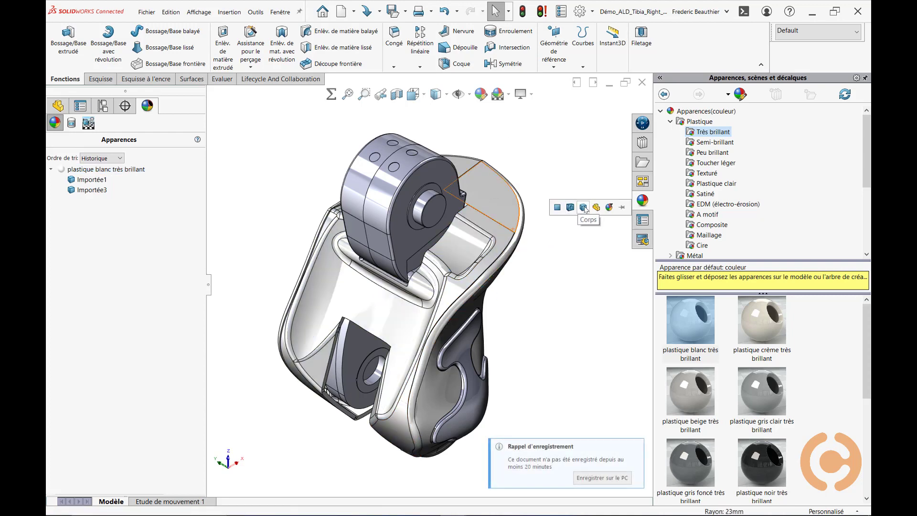
pyautogui.click(583, 207)
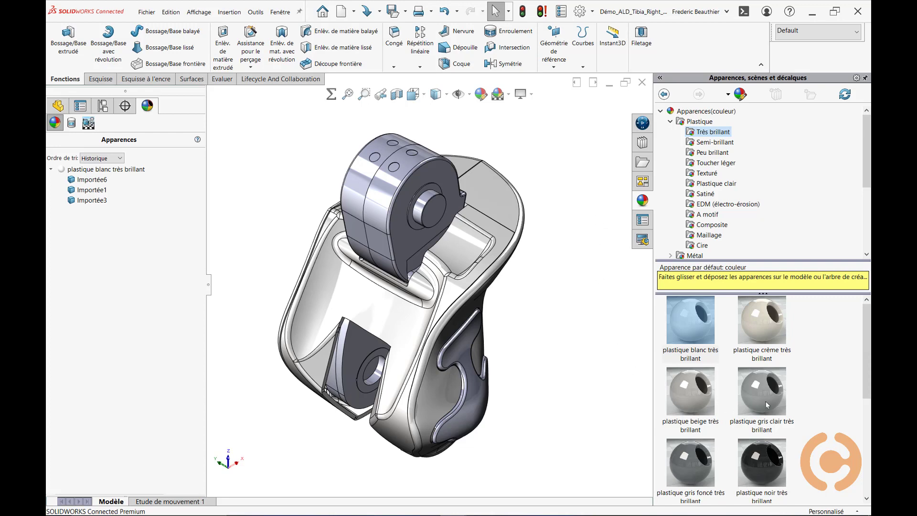
# Apply "plastique gris clair très brillant" to the whole upper joint body and "plastique rouge très brillant" to the wavy side insert body.
pyautogui.moveTo(764, 399); pyautogui.dragTo(399, 235)
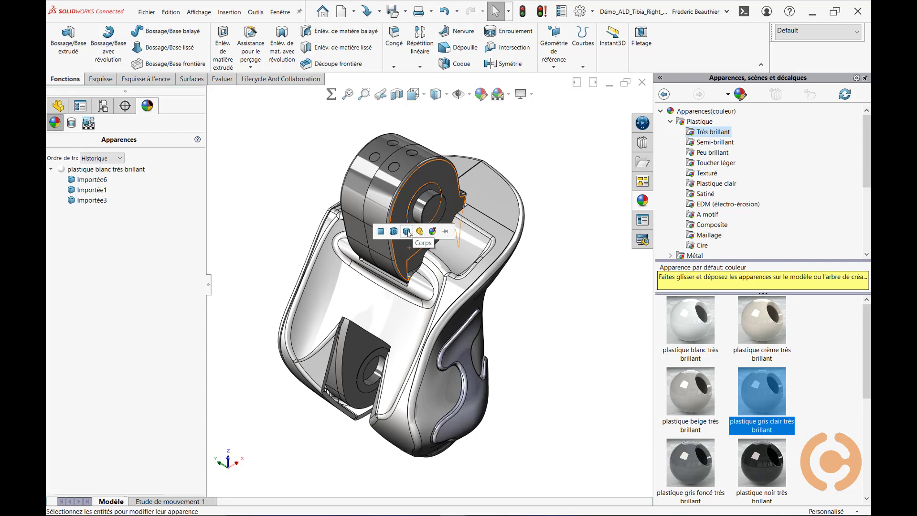
pyautogui.click(408, 232)
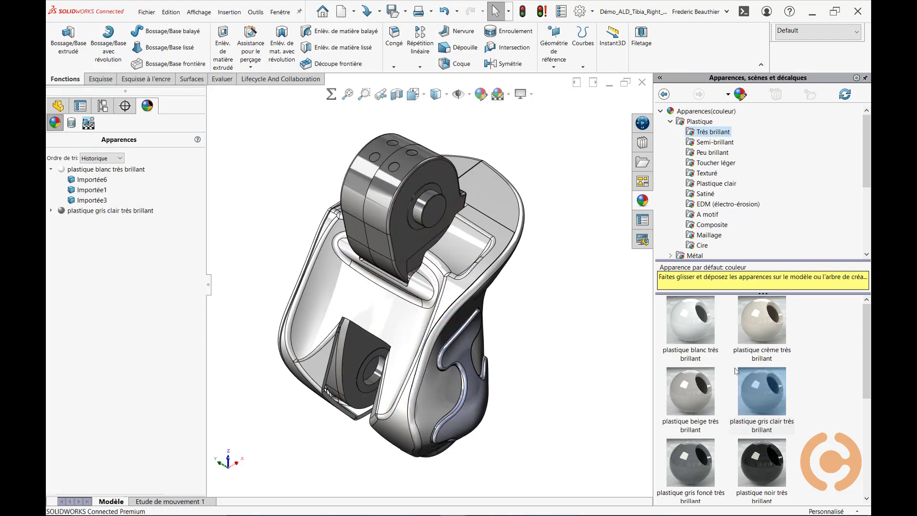
pyautogui.scroll(-2, 726, 396)
pyautogui.moveTo(692, 394); pyautogui.dragTo(461, 349)
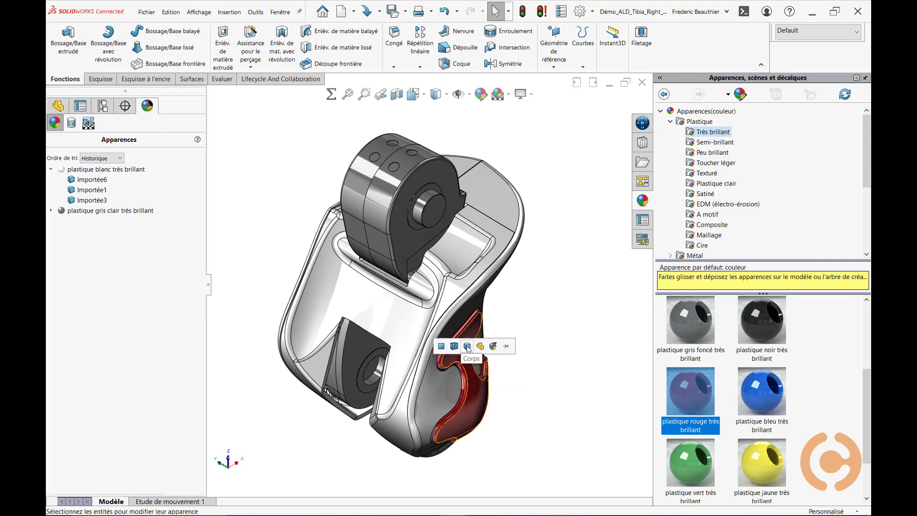
pyautogui.click(467, 346)
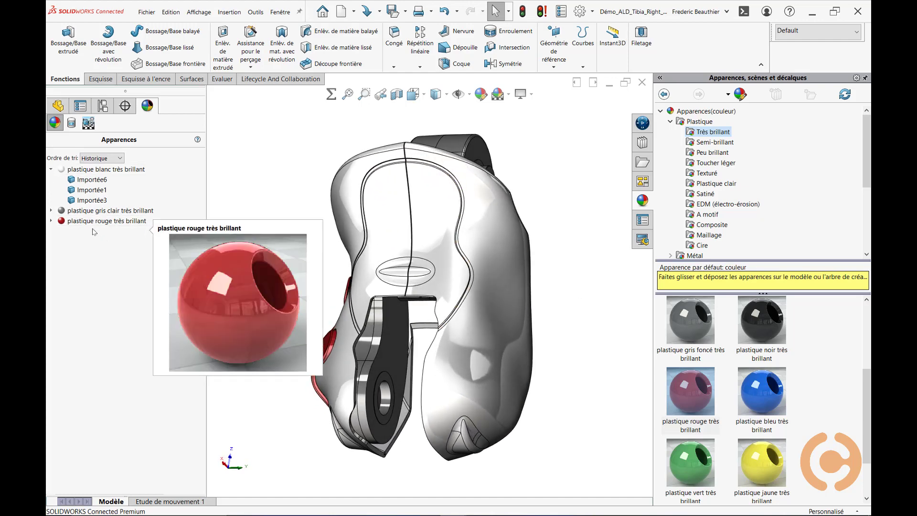
# Sort the part's applied appearances by Hiérarchie and review those grouped under Corps.
pyautogui.click(51, 169)
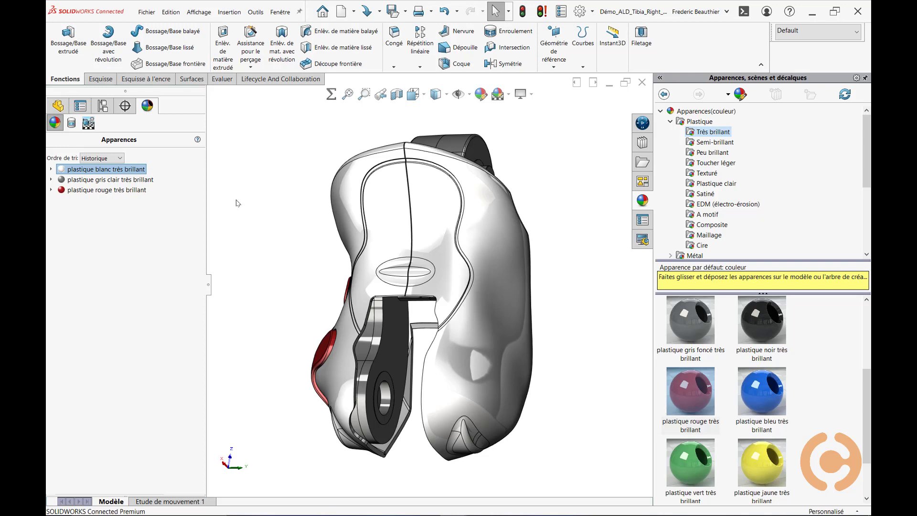
pyautogui.click(122, 159)
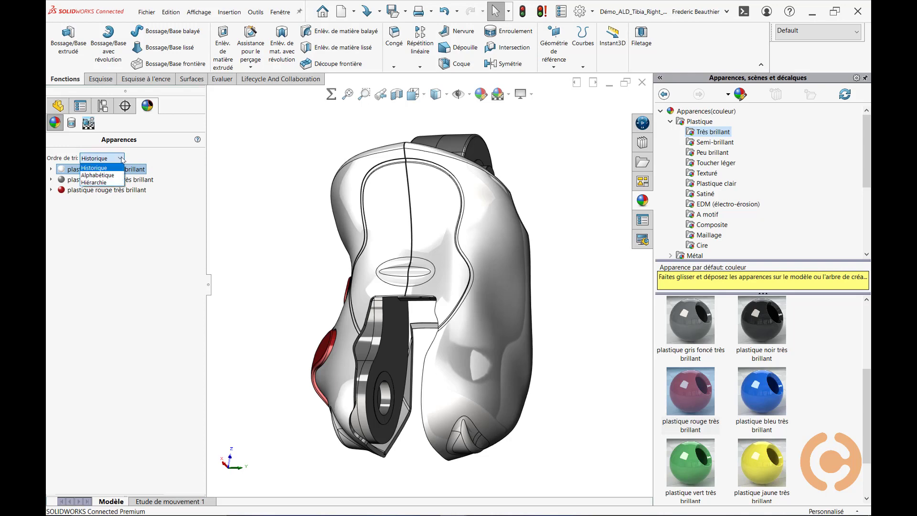
pyautogui.click(115, 184)
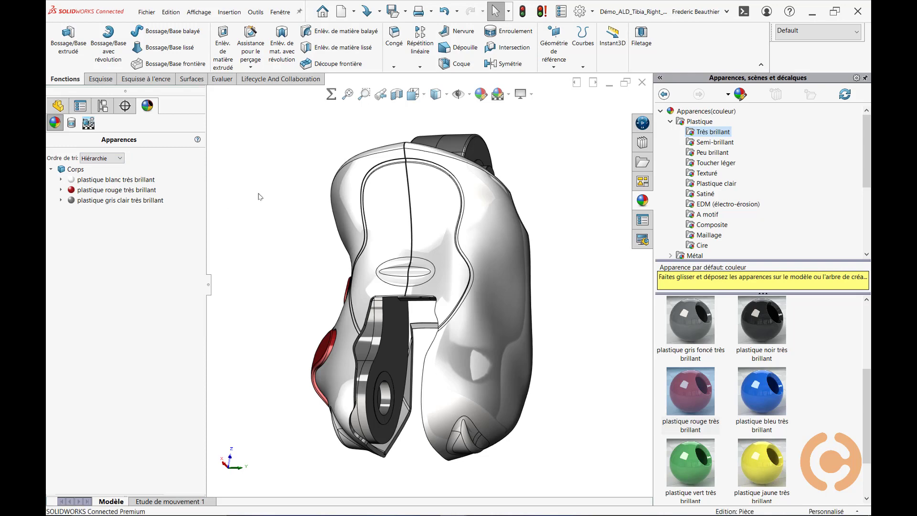
pyautogui.moveTo(63, 202)
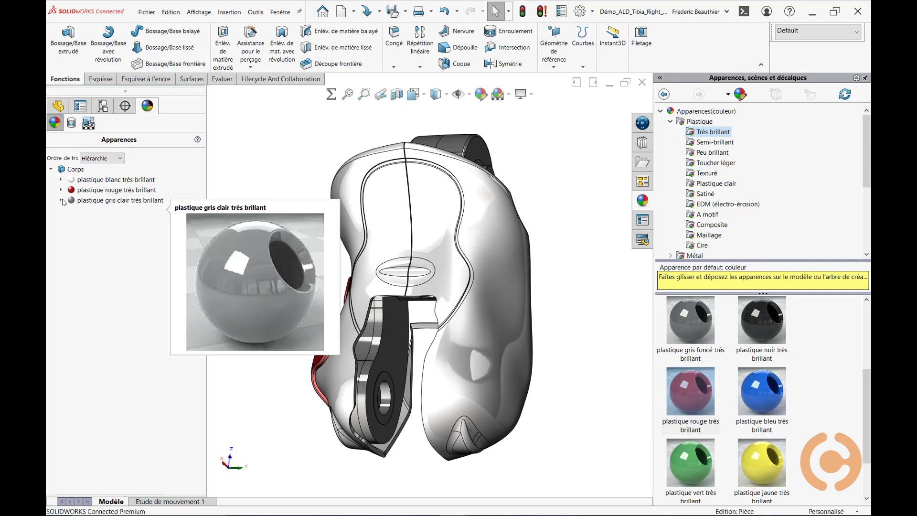
pyautogui.click(51, 171)
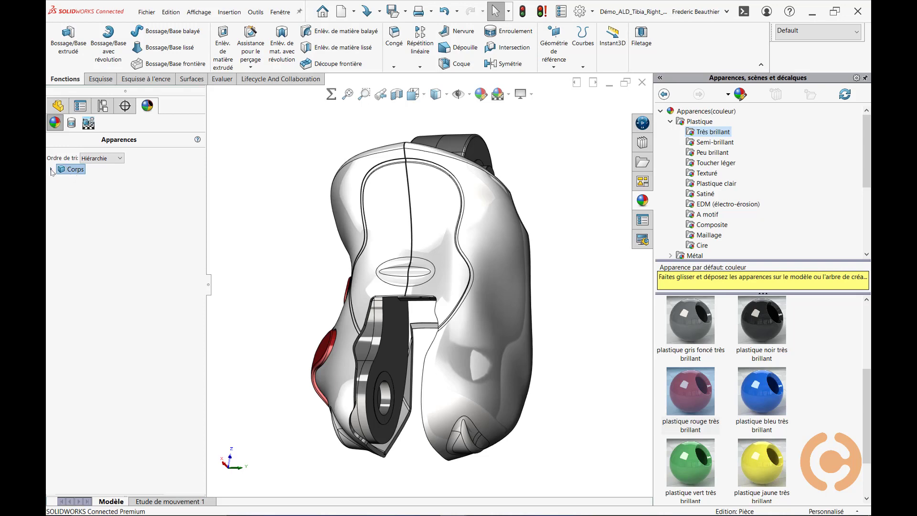
pyautogui.click(51, 170)
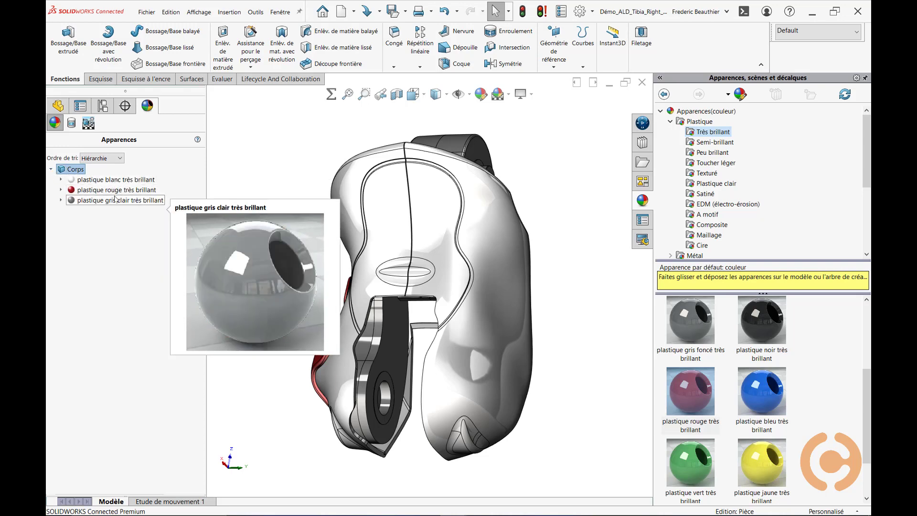
pyautogui.moveTo(106, 198)
pyautogui.click(252, 153)
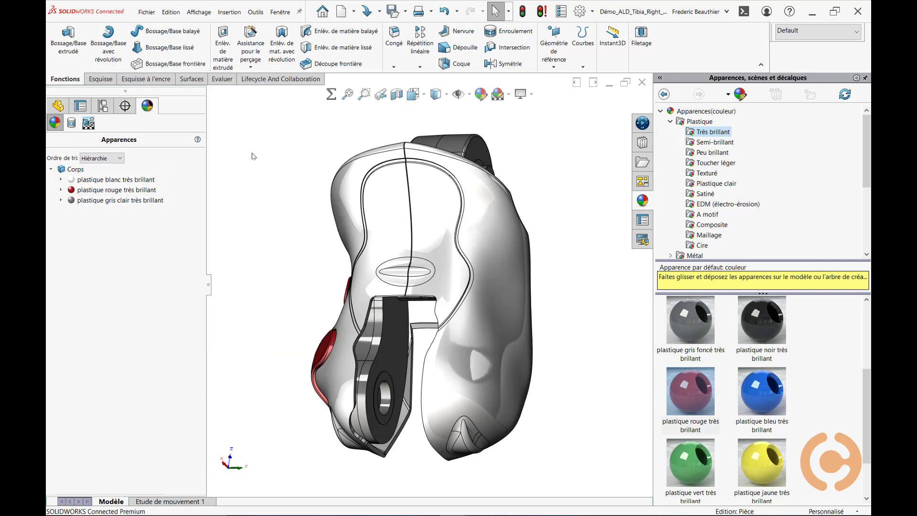
# Locate the Congé2 fillet on the grey joint body by selecting it in the feature tree.
pyautogui.press('Right')
pyautogui.press('Right')
pyautogui.press('Right')
pyautogui.press('Right')
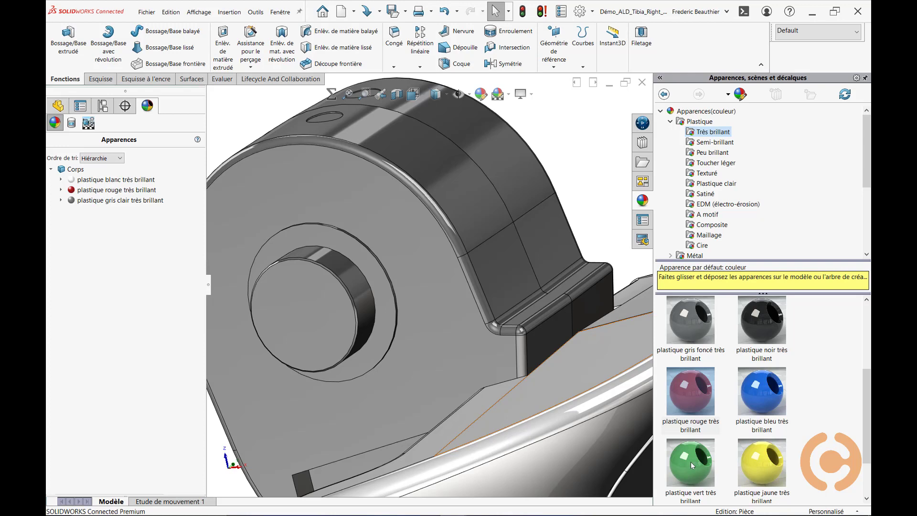
pyautogui.moveTo(694, 462)
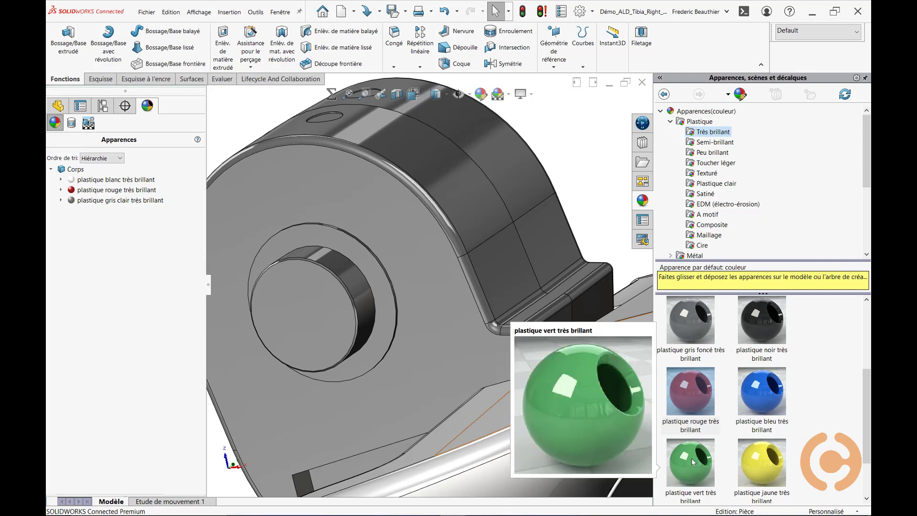
pyautogui.click(58, 105)
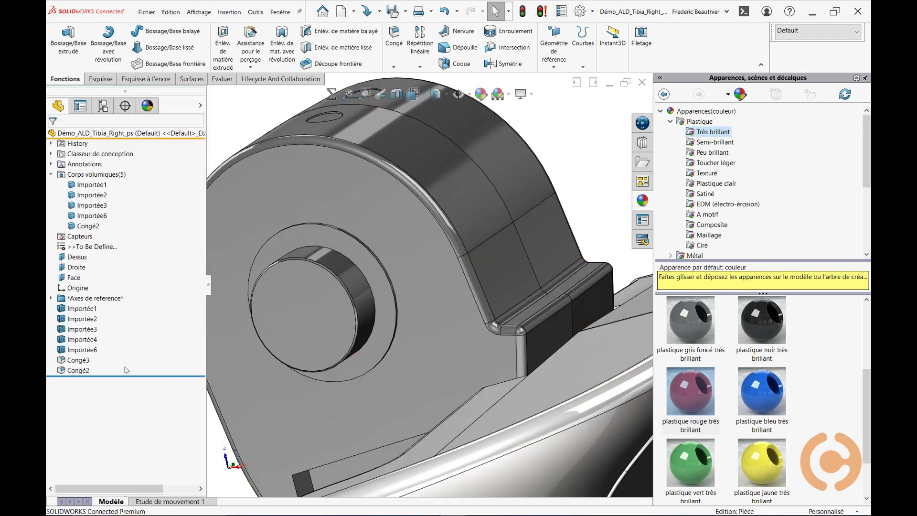
pyautogui.click(78, 370)
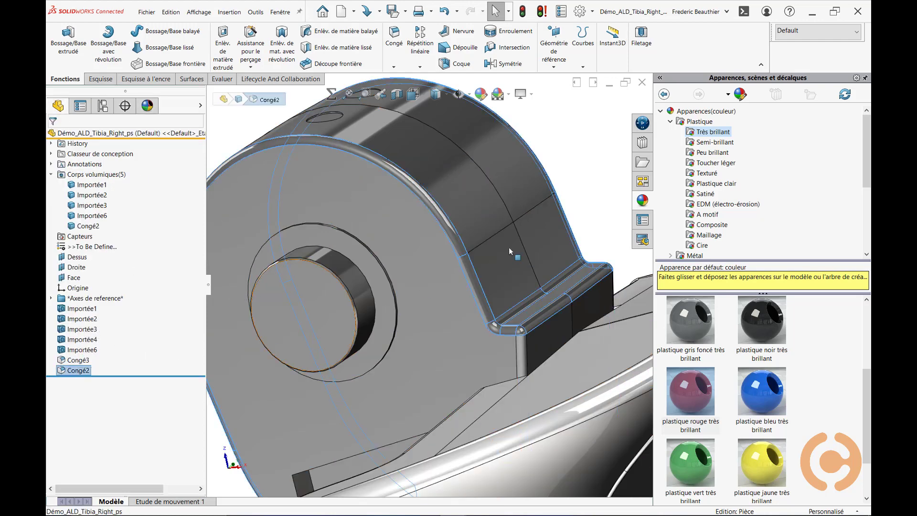
pyautogui.click(591, 148)
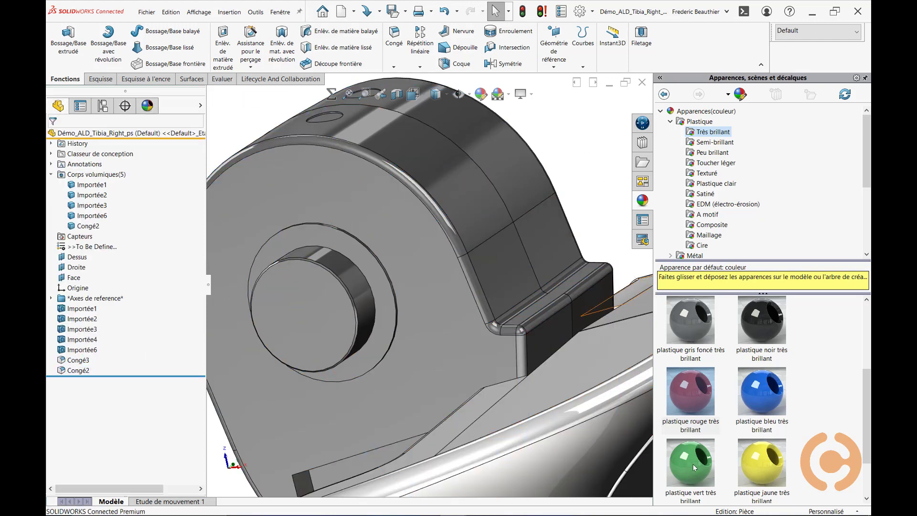
# Apply the "plastique vert très brillant" appearance to the Congé2 fillet feature.
pyautogui.moveTo(690, 461); pyautogui.dragTo(521, 332)
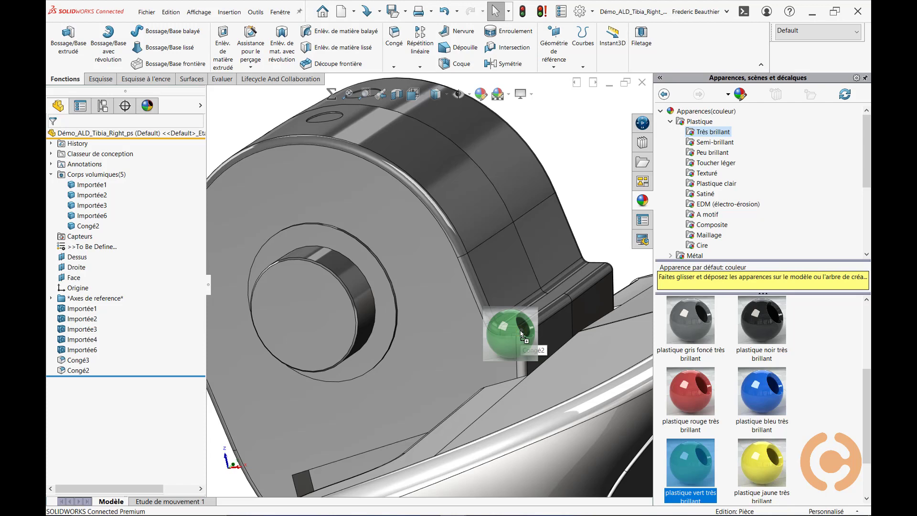
pyautogui.moveTo(521, 333); pyautogui.dragTo(521, 333)
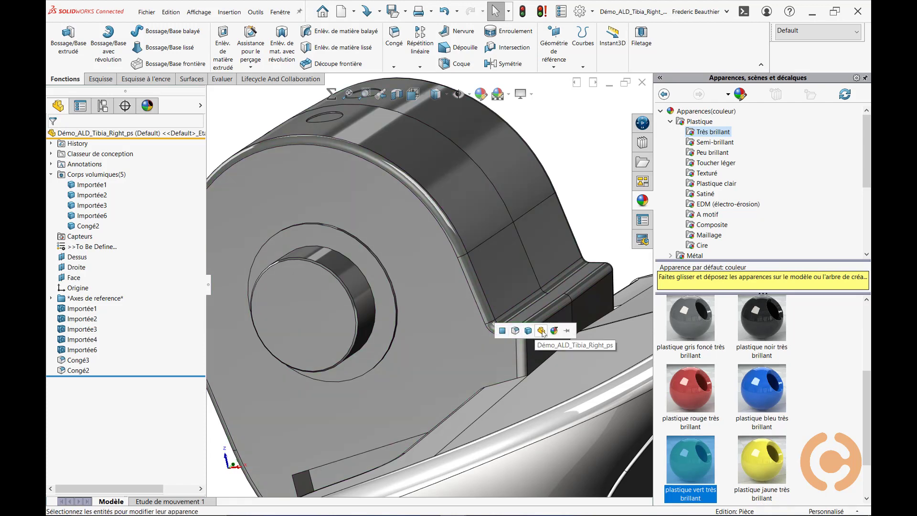
pyautogui.click(515, 331)
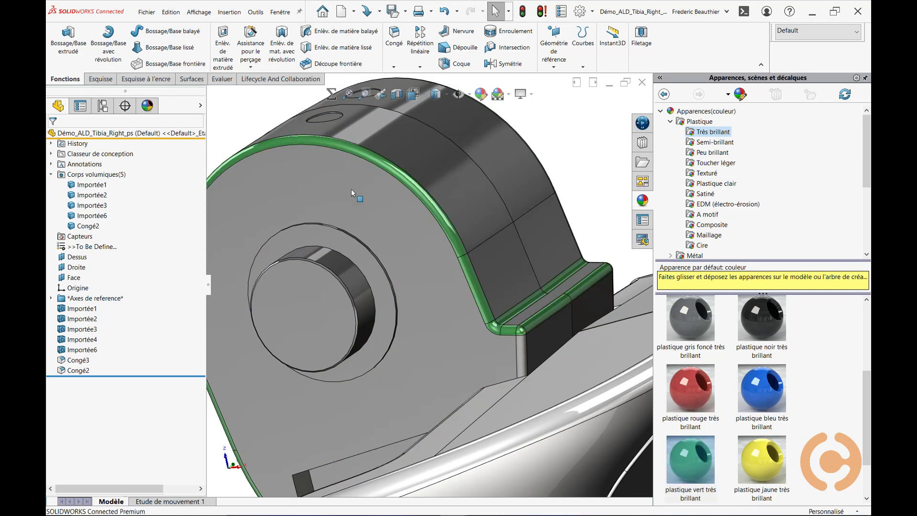
# Check the appearances listed under Fonctions and delete "plastique vert très brillant" from the part.
pyautogui.click(147, 106)
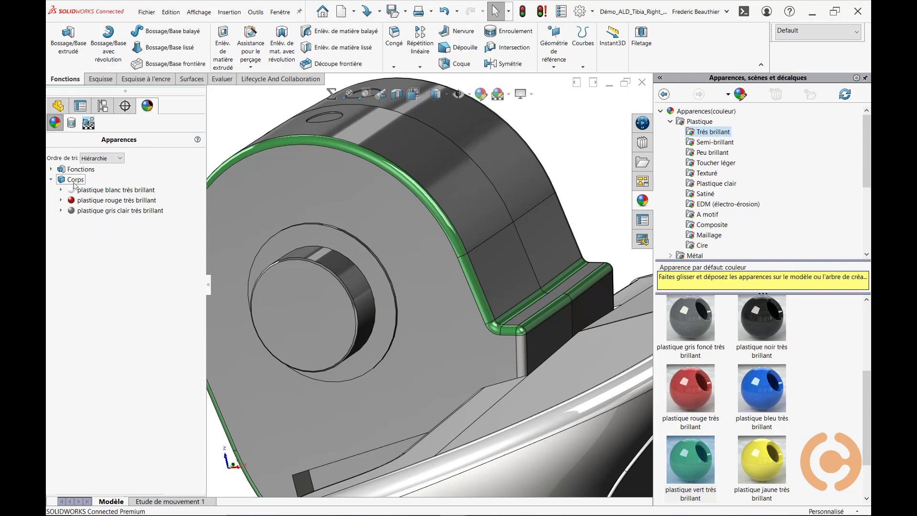
pyautogui.click(50, 169)
pyautogui.moveTo(106, 204)
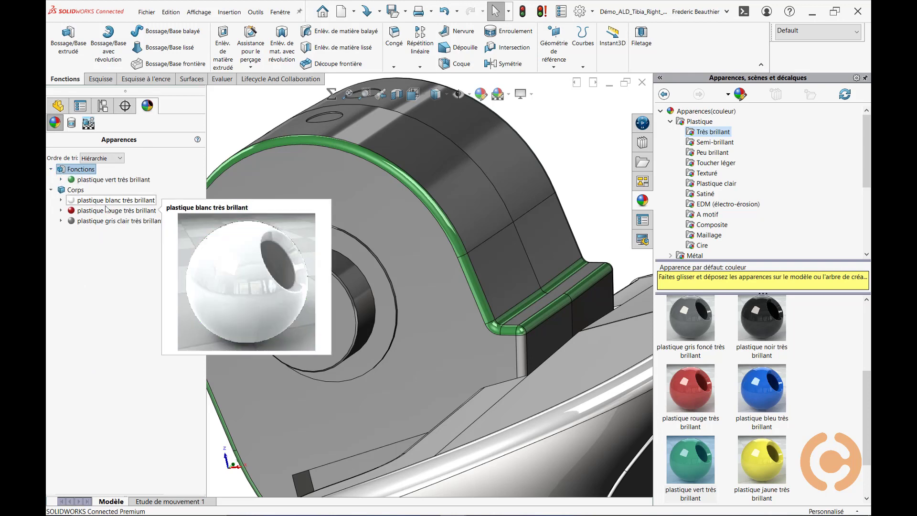
pyautogui.click(81, 181)
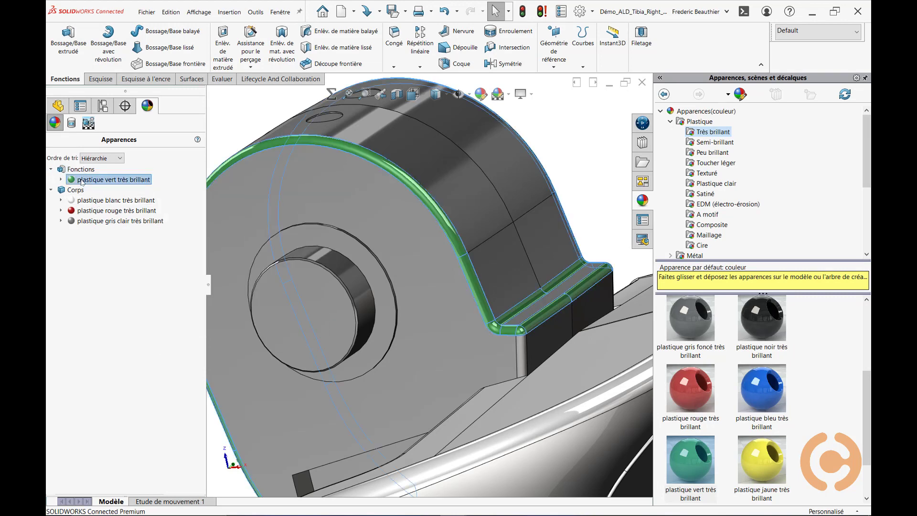
pyautogui.press('Delete')
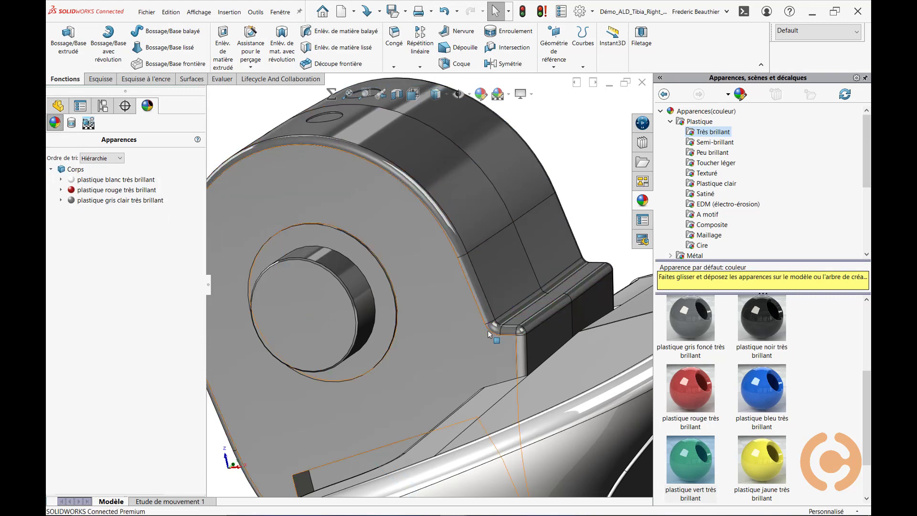
# Apply the "plastique vert très brillant" appearance to the Congé2 fillet feature on the grey joint body.
pyautogui.moveTo(98, 191)
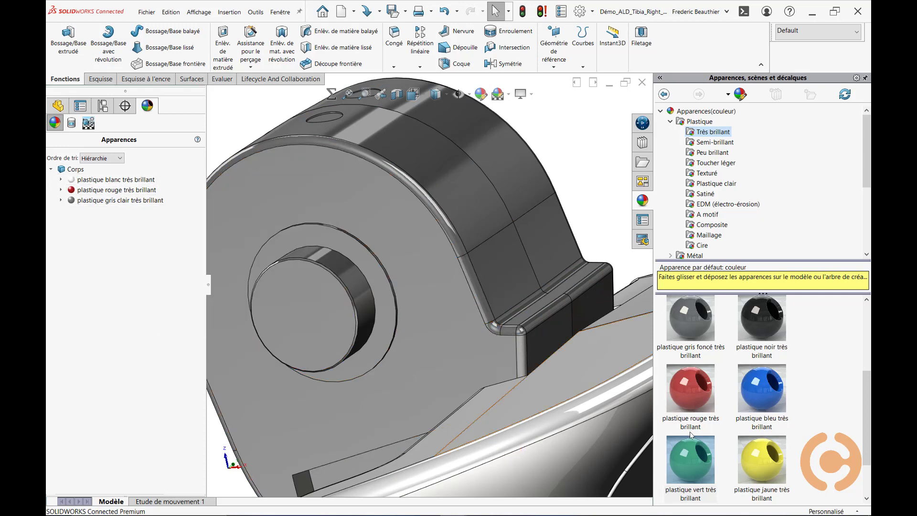
pyautogui.moveTo(691, 459); pyautogui.dragTo(498, 329)
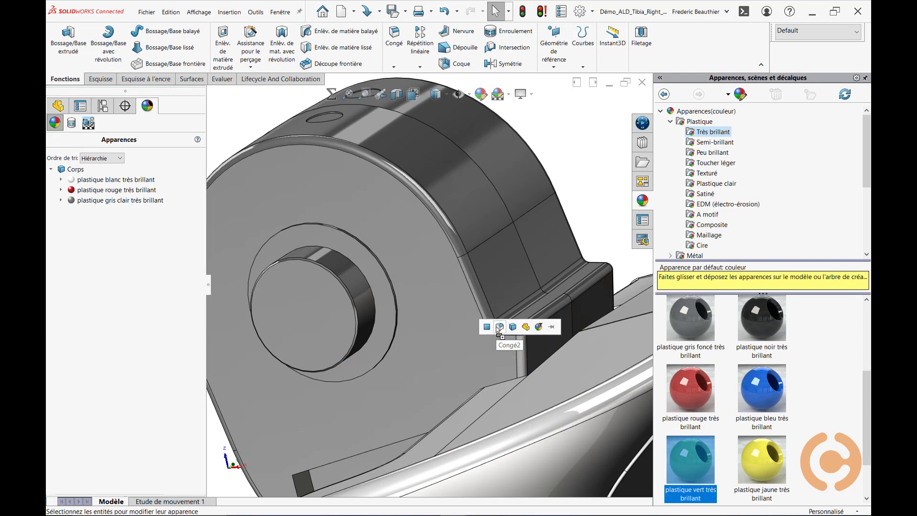
pyautogui.click(500, 326)
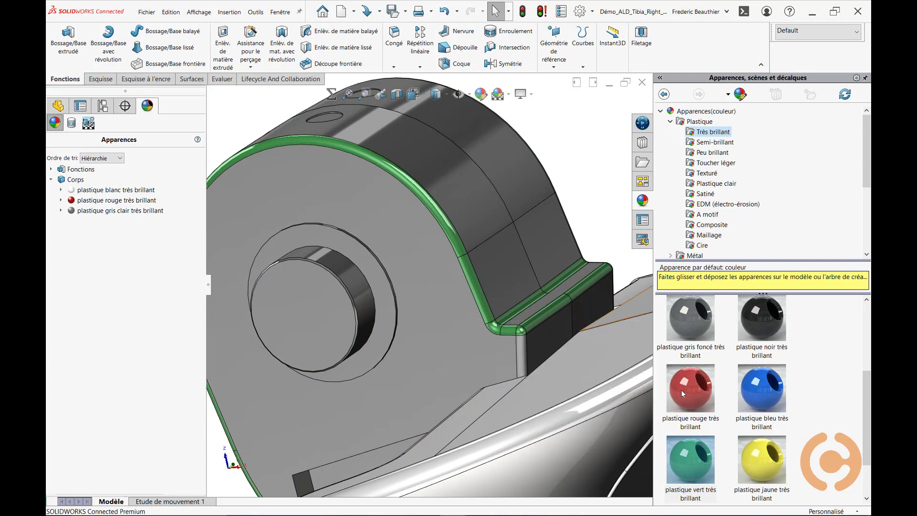
# Apply the "plastique rouge très brillant" appearance to only one face of the Congé2 fillet, just above its lower corner.
pyautogui.moveTo(695, 392)
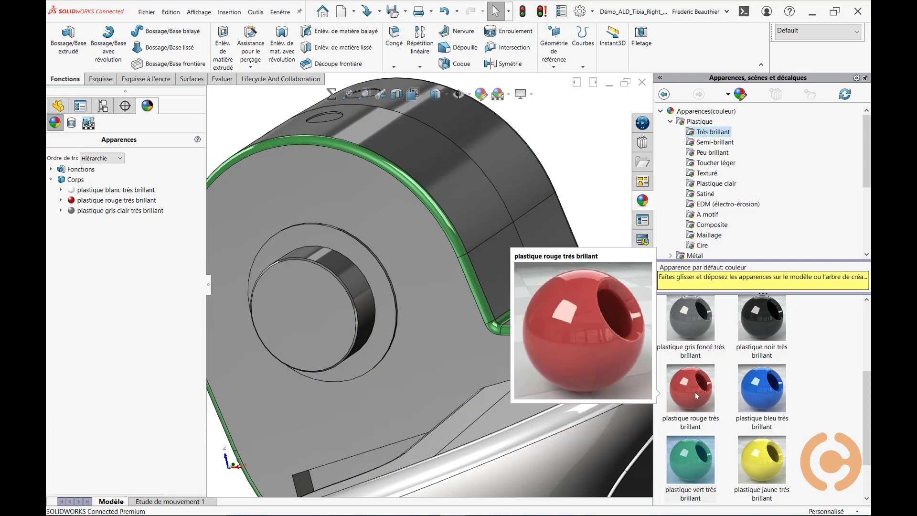
pyautogui.moveTo(694, 392); pyautogui.dragTo(483, 306)
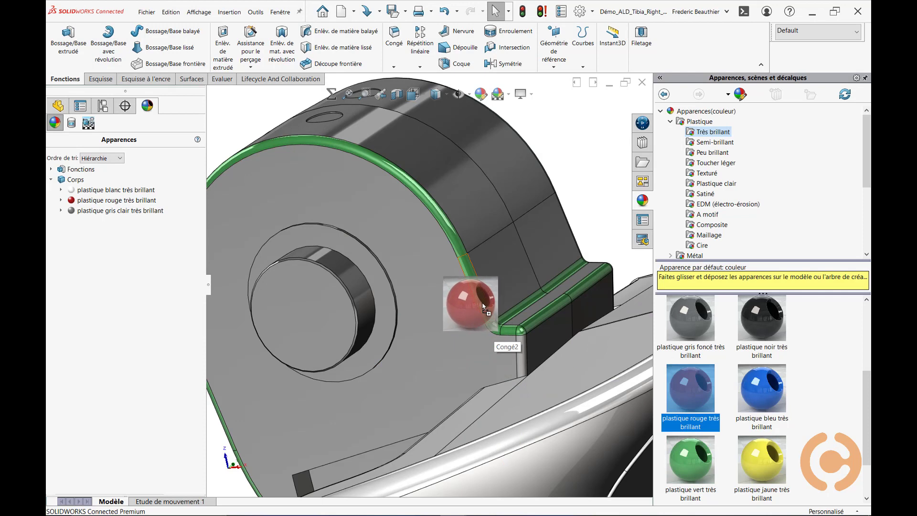
pyautogui.moveTo(483, 307); pyautogui.dragTo(483, 306)
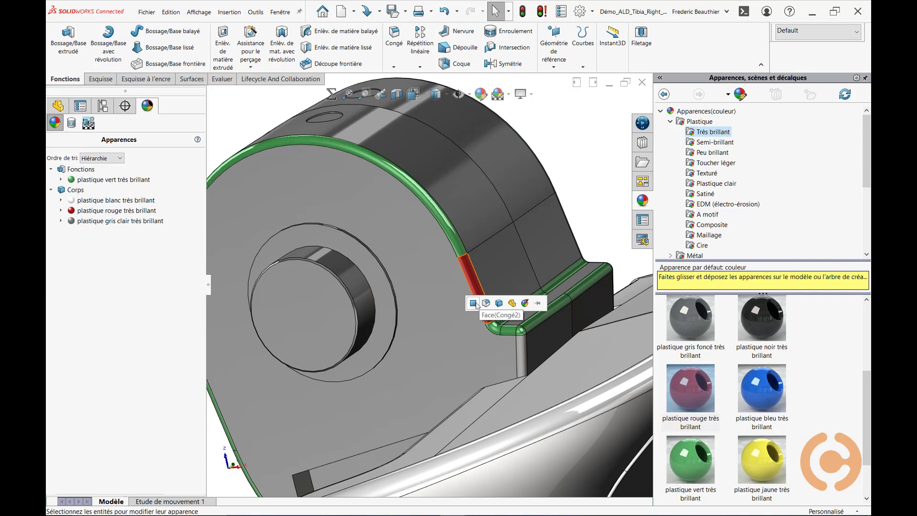
pyautogui.click(476, 303)
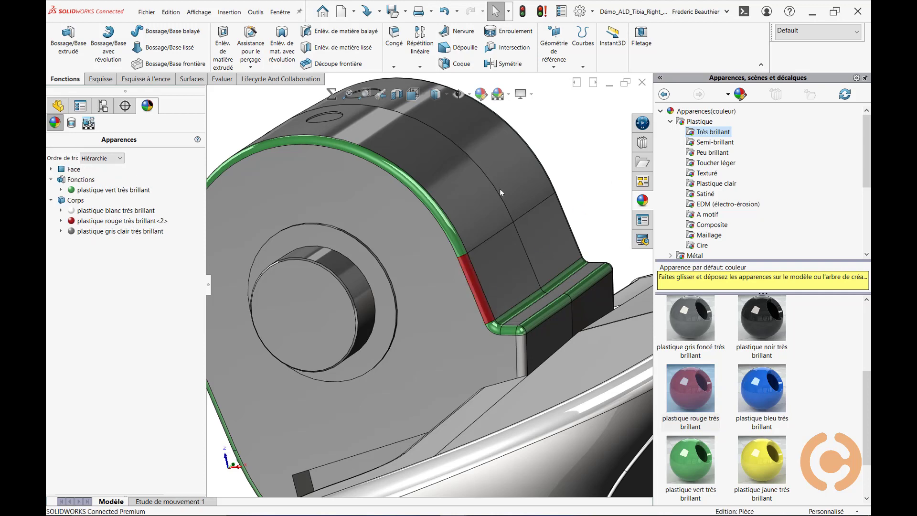
# Delete the red appearance listed under Face and the green appearance listed under Fonctions from the tibia part.
pyautogui.click(51, 170)
pyautogui.moveTo(86, 180)
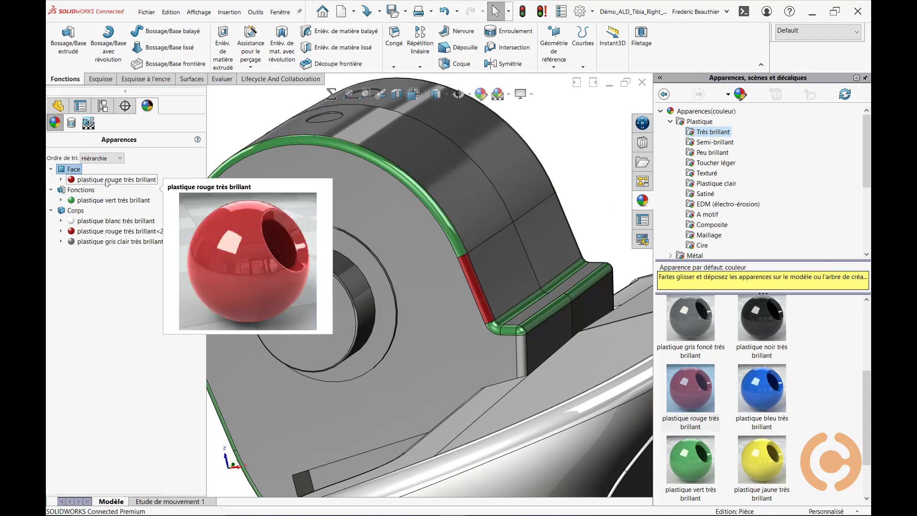
pyautogui.click(106, 180)
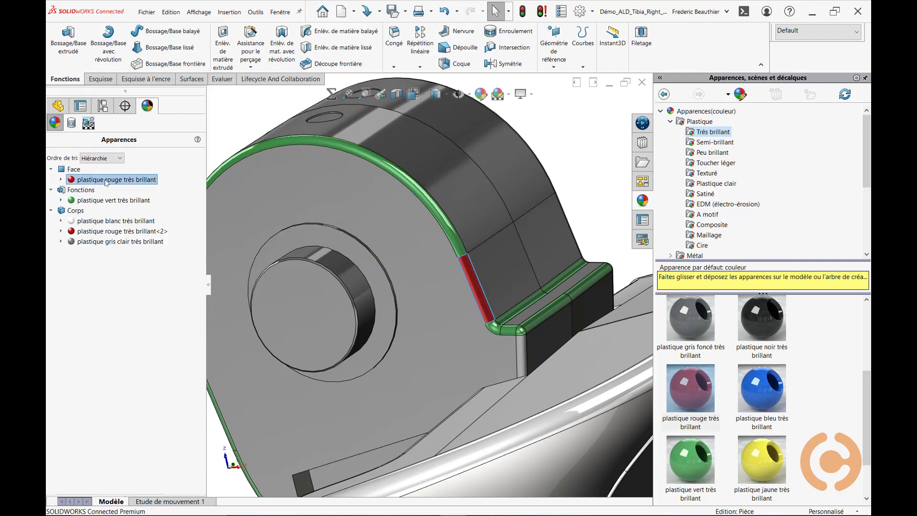
pyautogui.press('Delete')
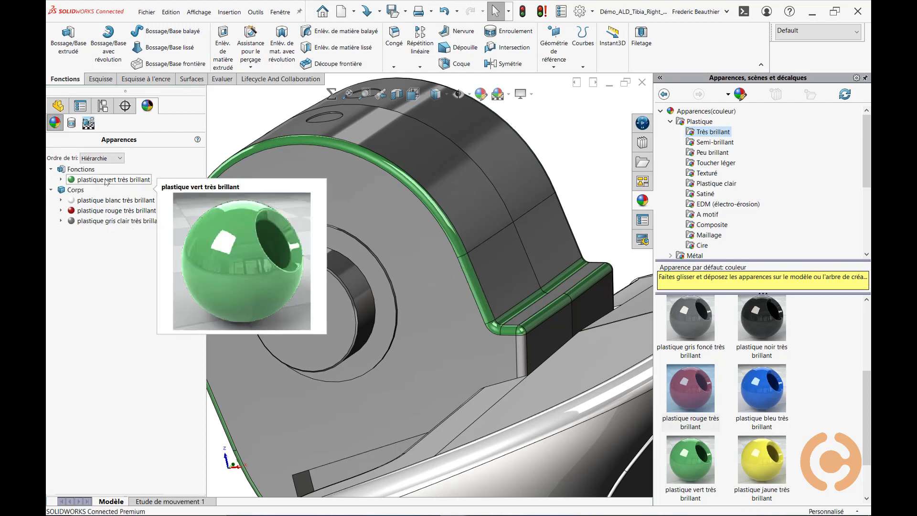
pyautogui.click(105, 180)
pyautogui.press('Delete')
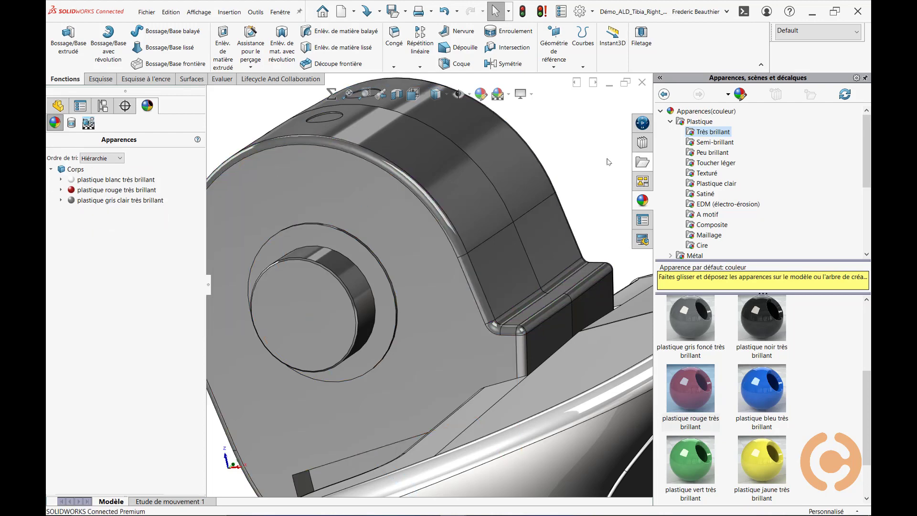
# Switch to the Démo_Assemblage2 assembly and apply "plastique bleu très brillant" to the tibia at component level.
pyautogui.hotkey('ctrl', '7')
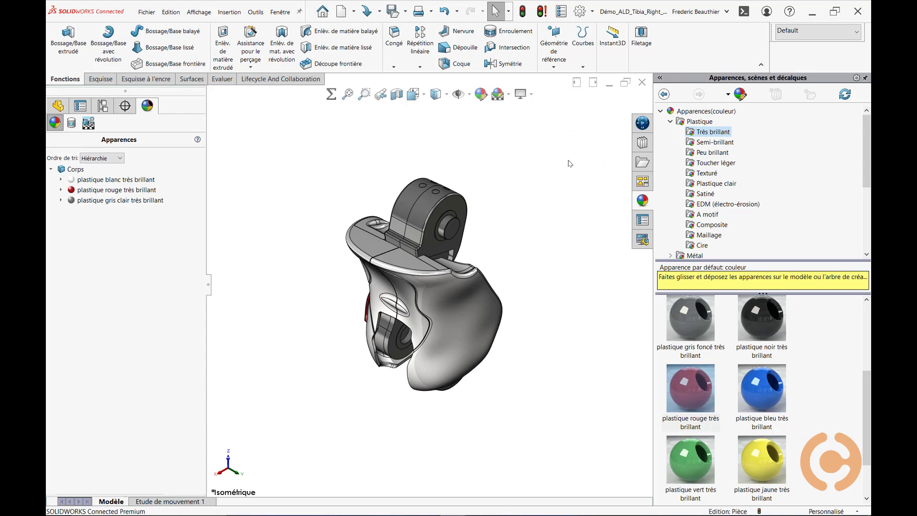
pyautogui.hotkey('ctrl', 'Tab')
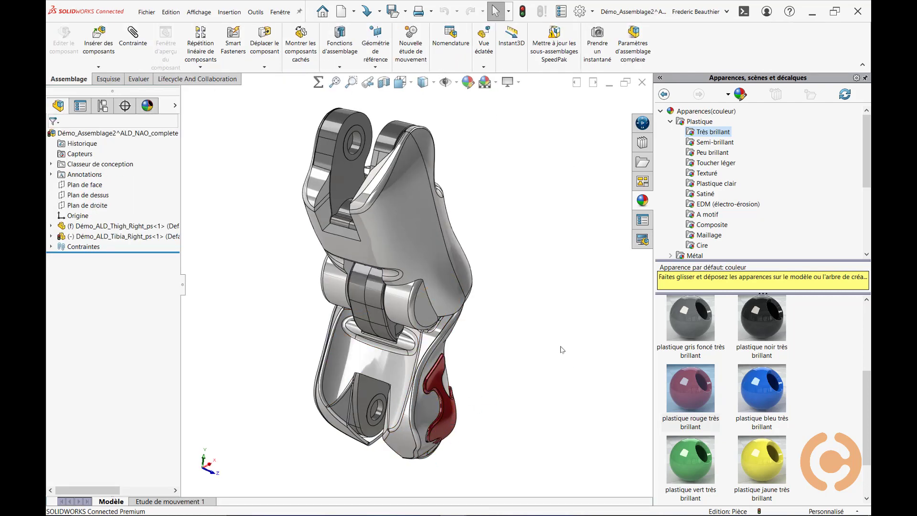
pyautogui.moveTo(556, 345); pyautogui.dragTo(547, 335, button='middle')
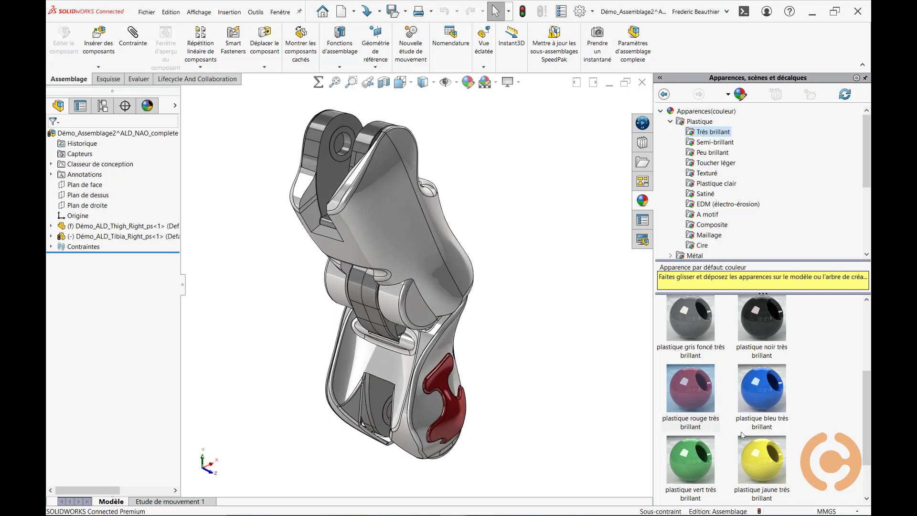
pyautogui.moveTo(763, 393); pyautogui.dragTo(447, 377)
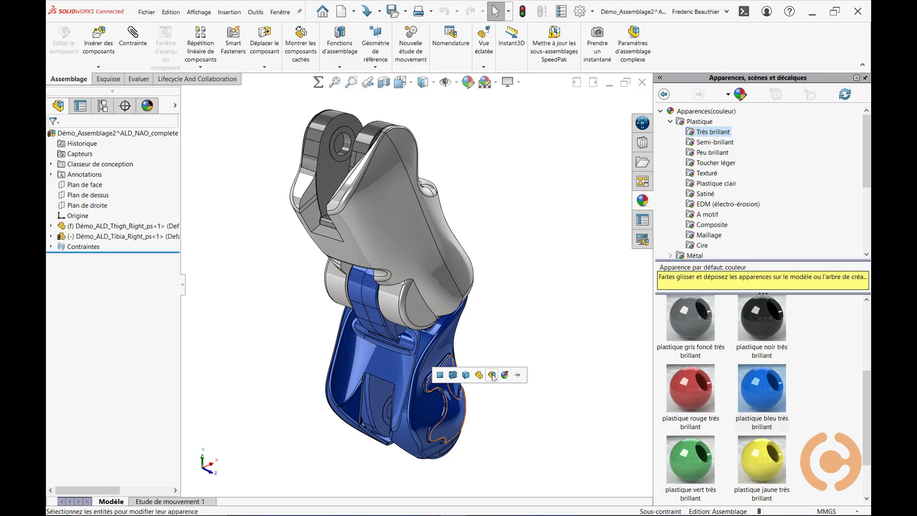
pyautogui.click(494, 375)
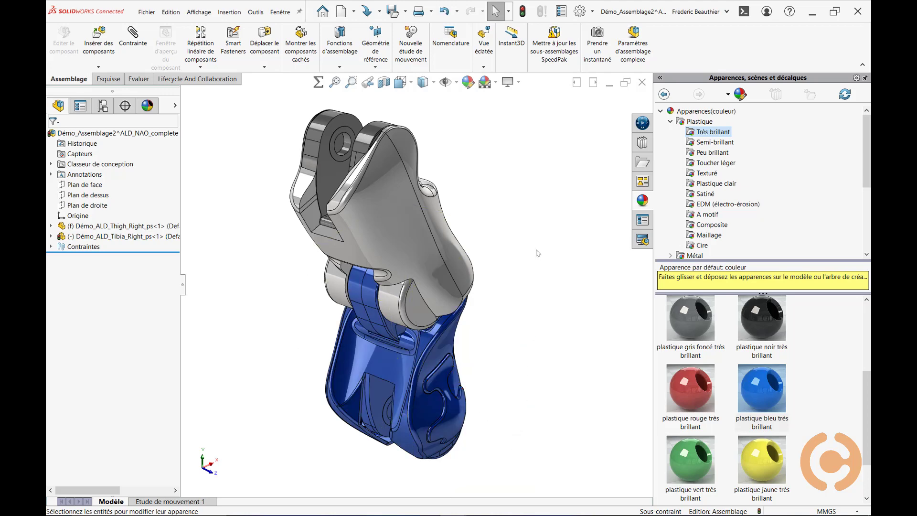
# Widen the feature tree, show its display pane, and locate the Démo_ALD_Tibia_Right_ps component.
pyautogui.moveTo(180, 237); pyautogui.dragTo(193, 245)
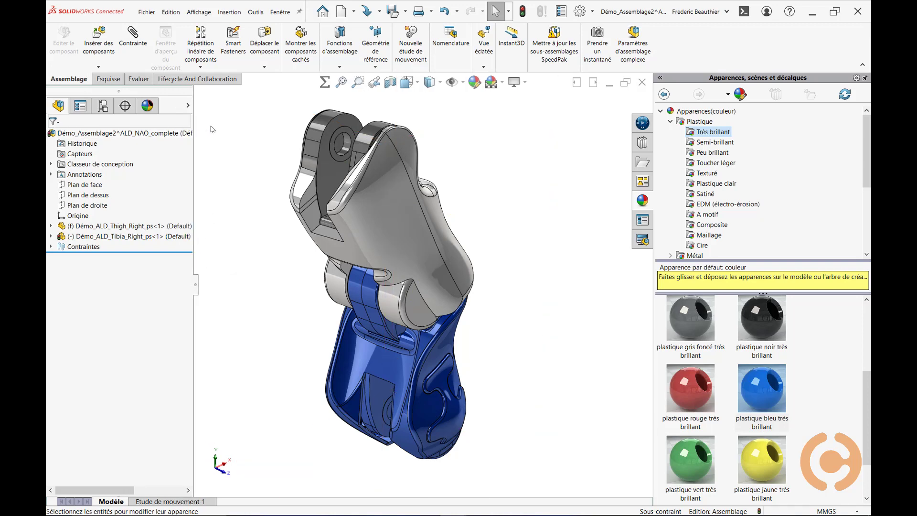
pyautogui.click(188, 107)
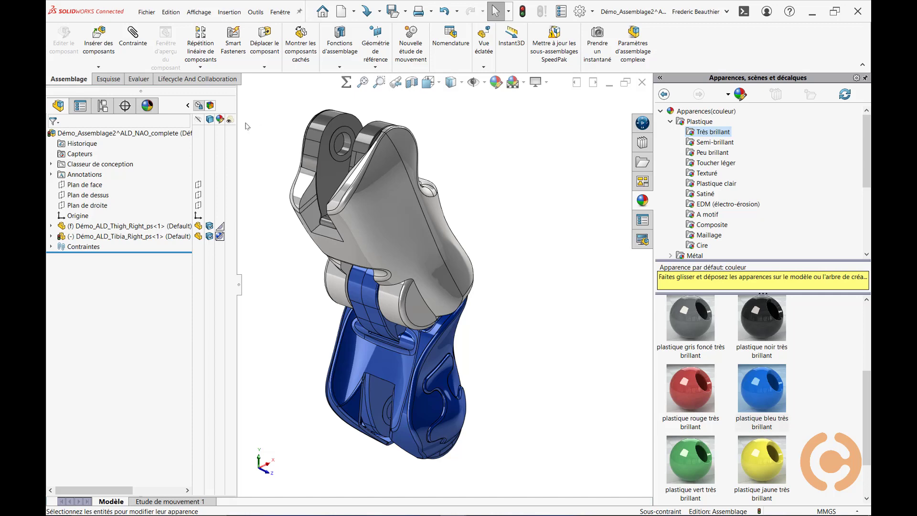
pyautogui.click(96, 237)
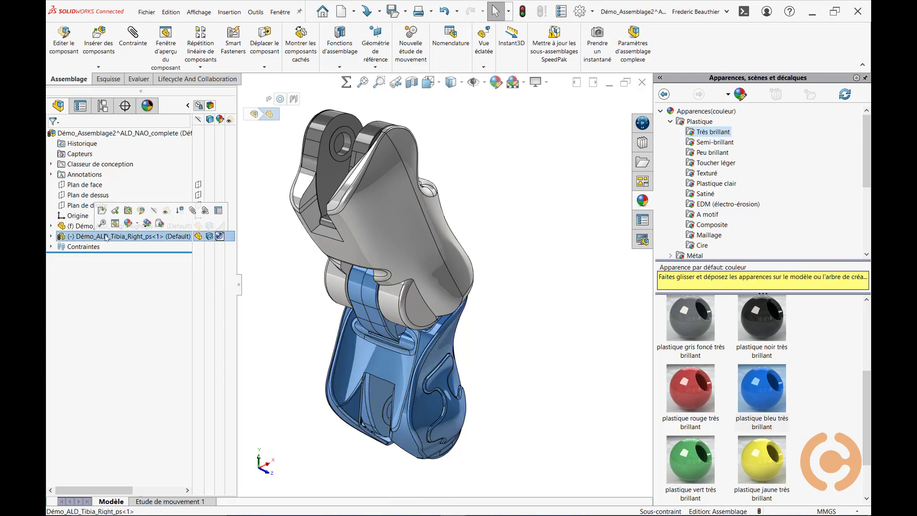
pyautogui.click(269, 250)
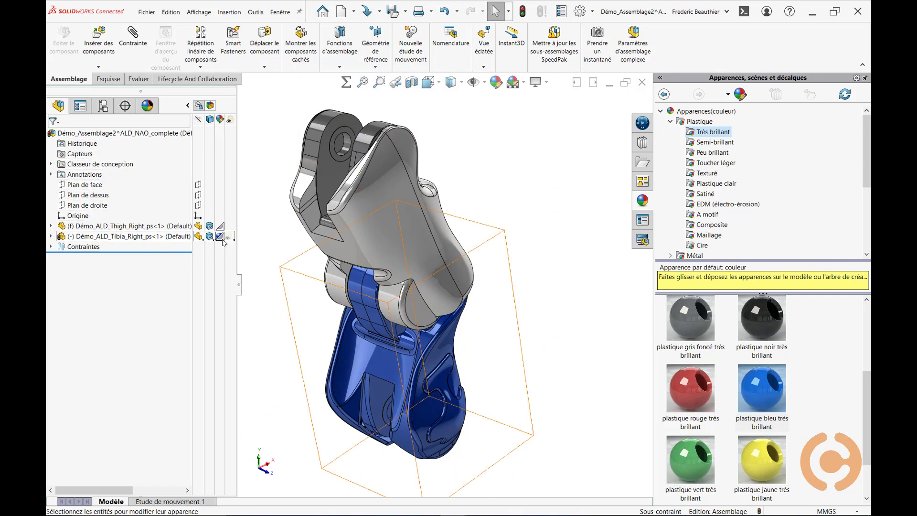
# Check the tibia component's appearance in the display pane and remove that component-level appearance.
pyautogui.moveTo(221, 239)
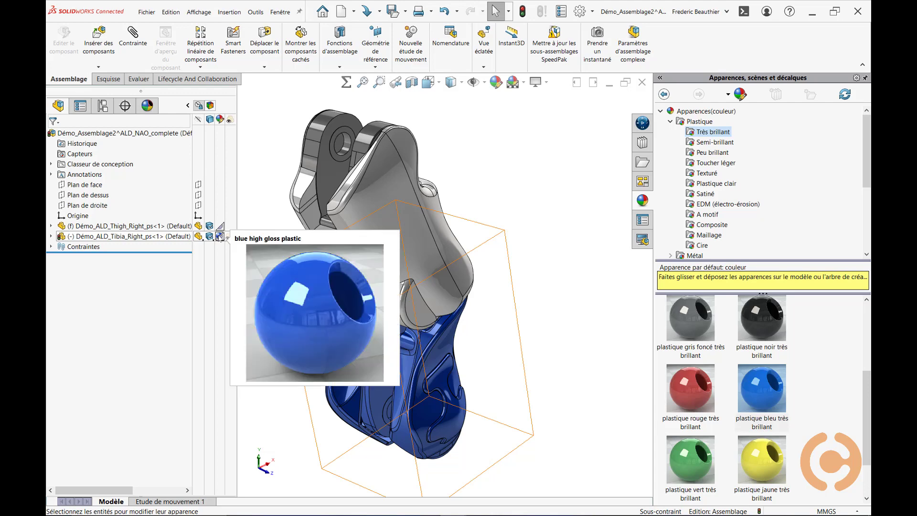
pyautogui.click(219, 237)
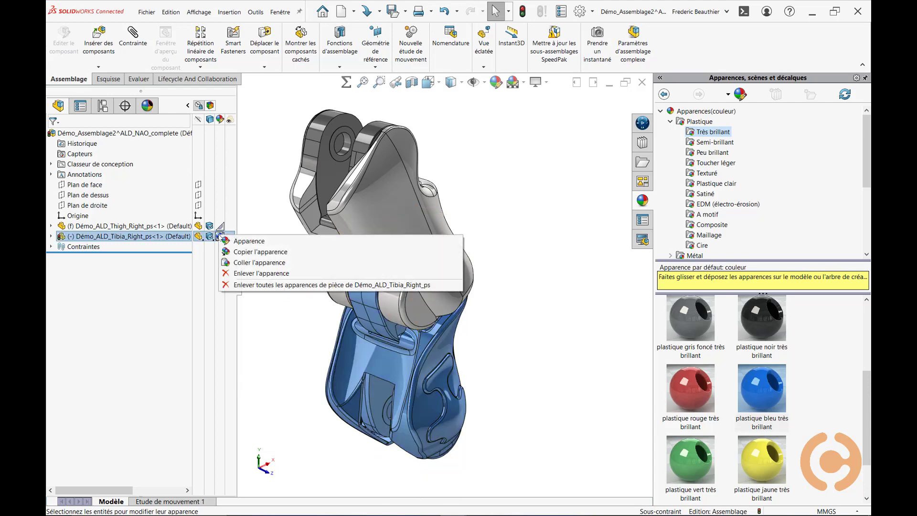
pyautogui.click(248, 273)
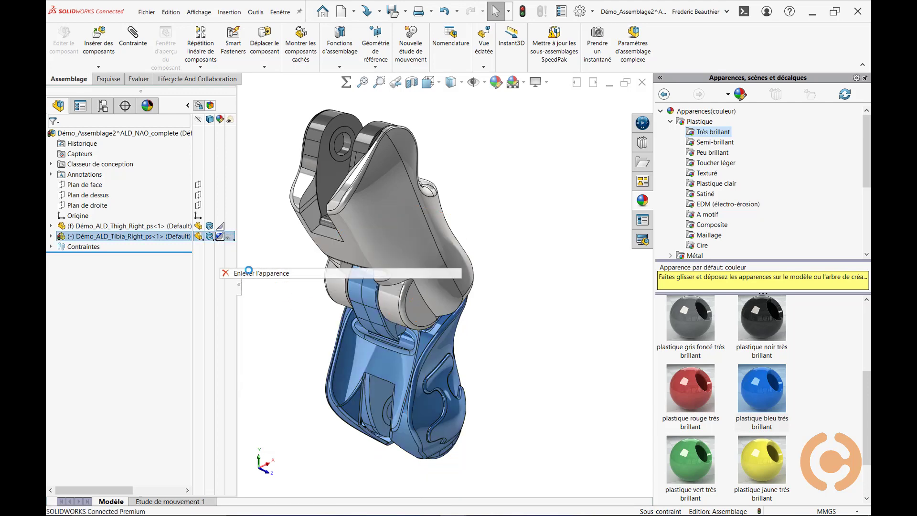
pyautogui.click(423, 236)
pyautogui.click(282, 246)
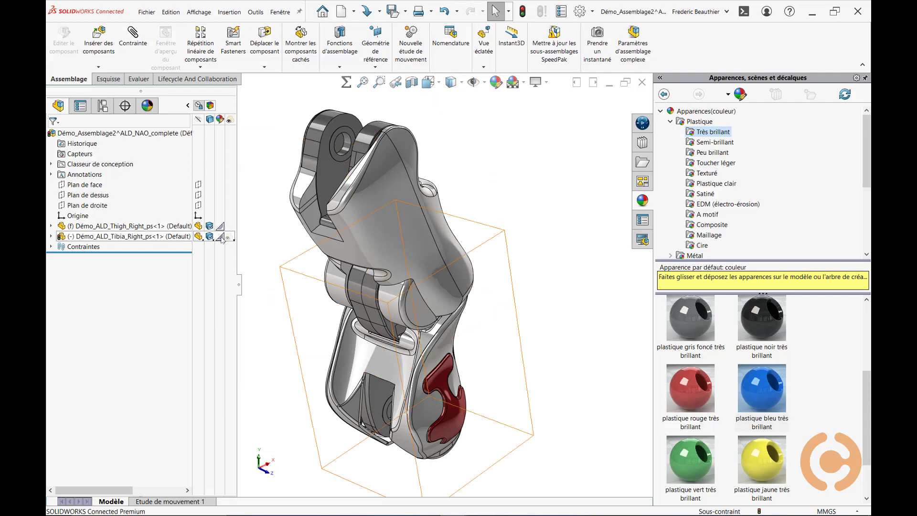
# Reapply "plastique bleu très brillant" to the Démo_ALD_Tibia_Right_ps component at assembly level.
pyautogui.moveTo(222, 240)
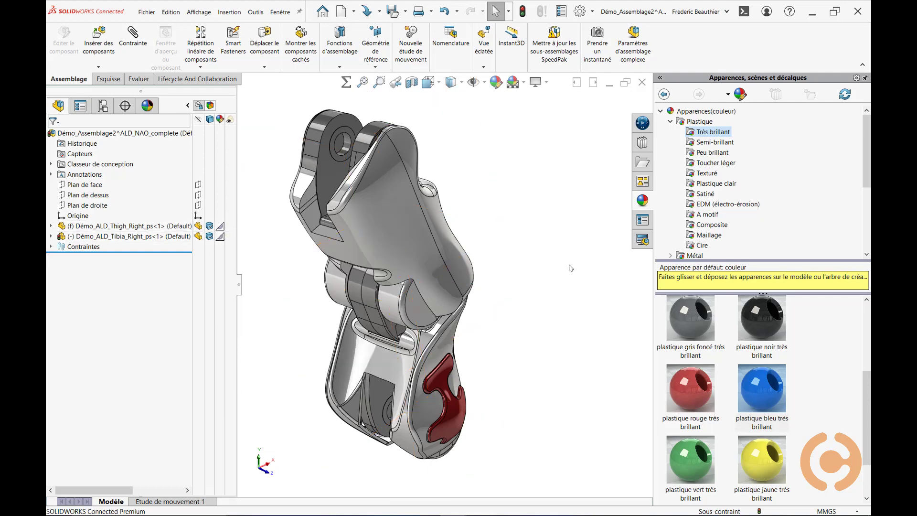
pyautogui.moveTo(759, 390); pyautogui.dragTo(444, 382)
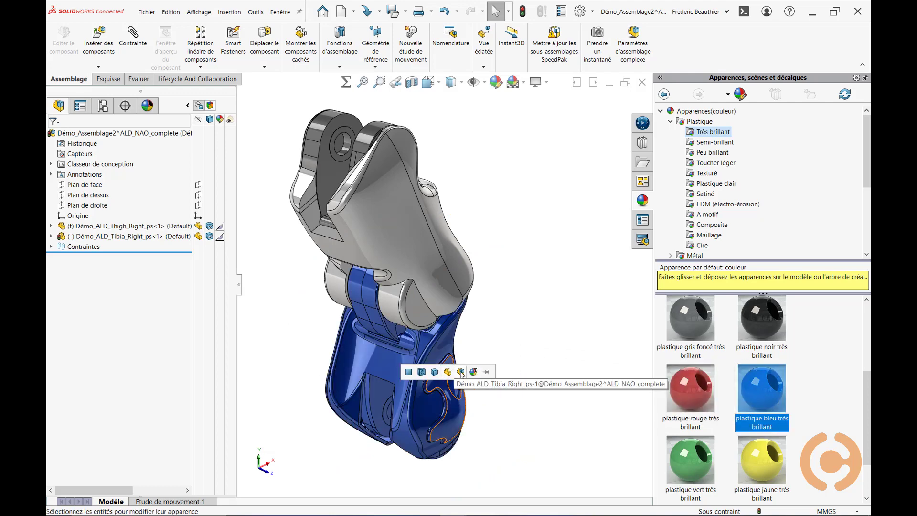
pyautogui.click(460, 372)
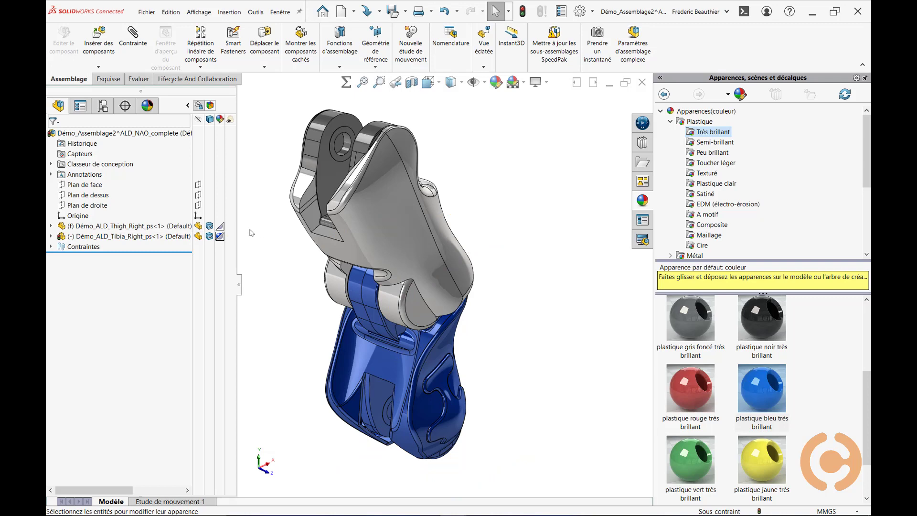
# Open the tibia part in position to inspect its own body appearances, and return to the assembly.
pyautogui.click(155, 236)
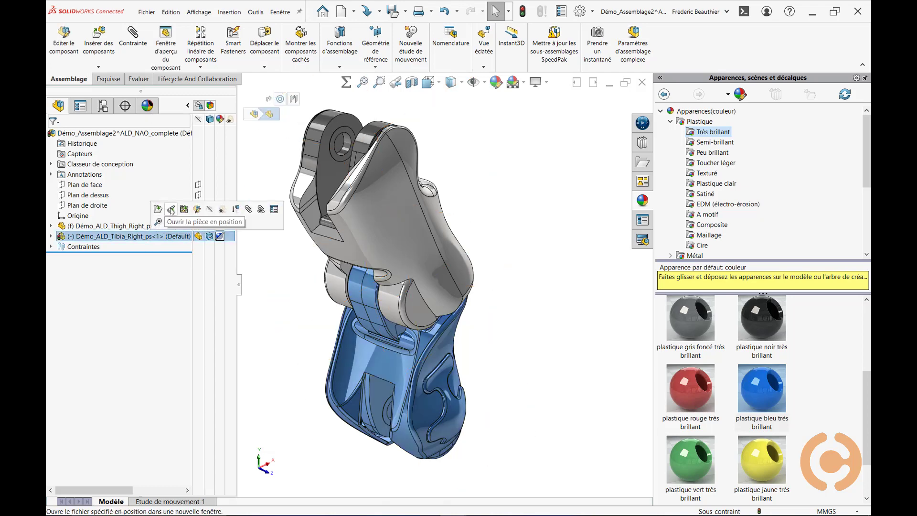
pyautogui.click(171, 209)
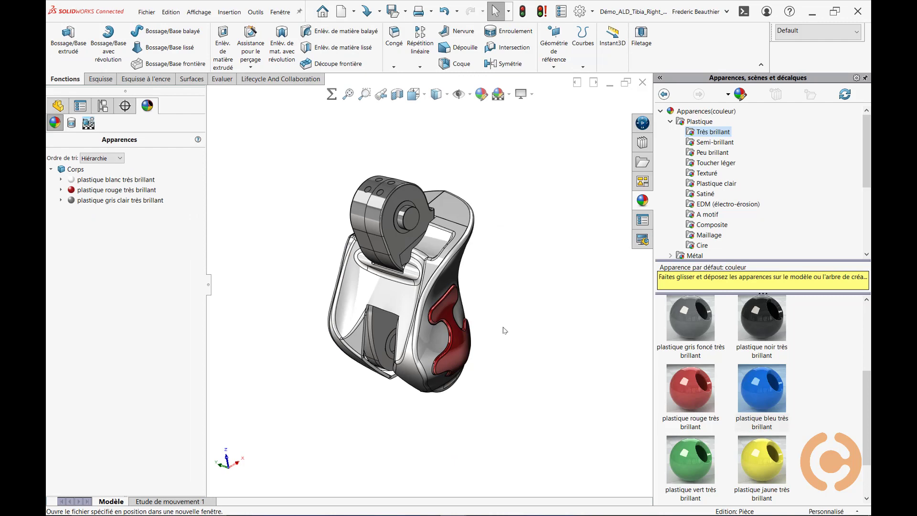
pyautogui.moveTo(508, 323)
pyautogui.mouseDown(button='middle')
pyautogui.moveTo(485, 317)
pyautogui.moveTo(502, 315)
pyautogui.moveTo(497, 322)
pyautogui.mouseUp(button='middle')
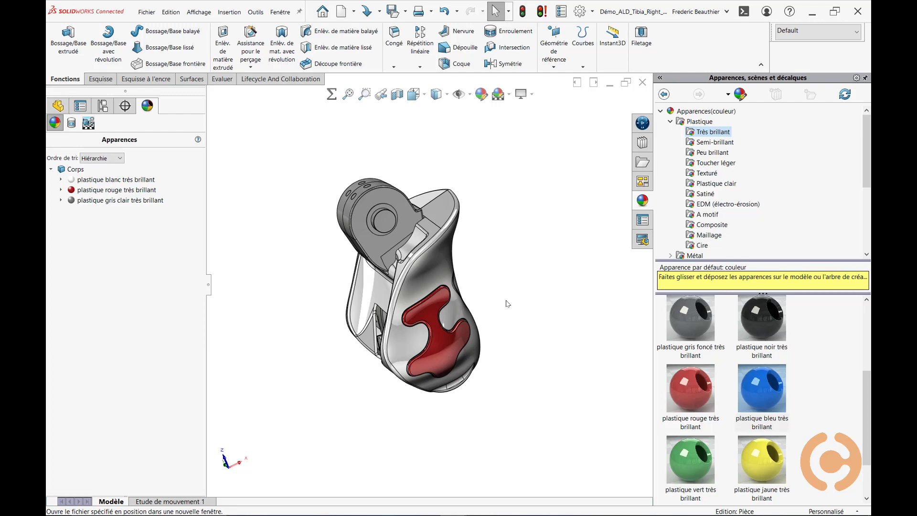
pyautogui.hotkey('ctrl', 'Tab')
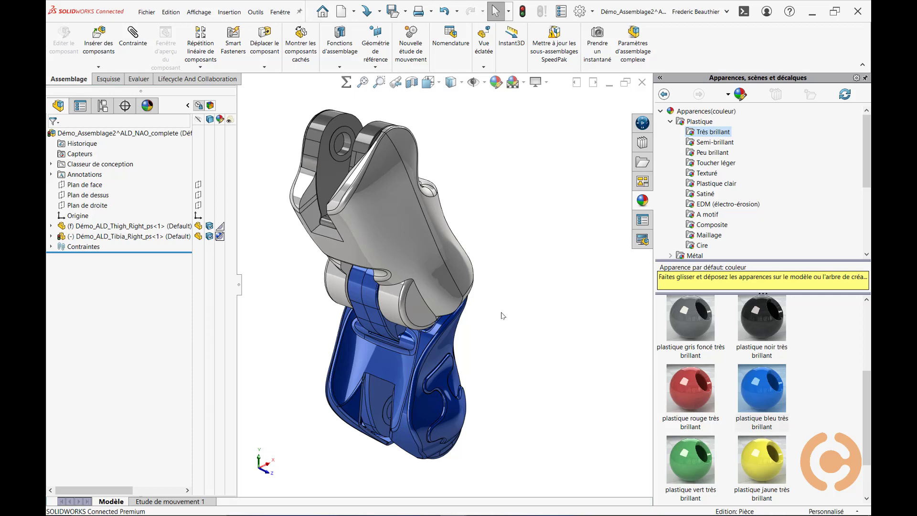
# Apply a magenta colour from the standard palette to the whole Démo_Assemblage2 assembly at component level.
pyautogui.keyDown('ctrl'); pyautogui.moveTo(535, 278); pyautogui.dragTo(558, 271, button='middle'); pyautogui.keyUp('ctrl')
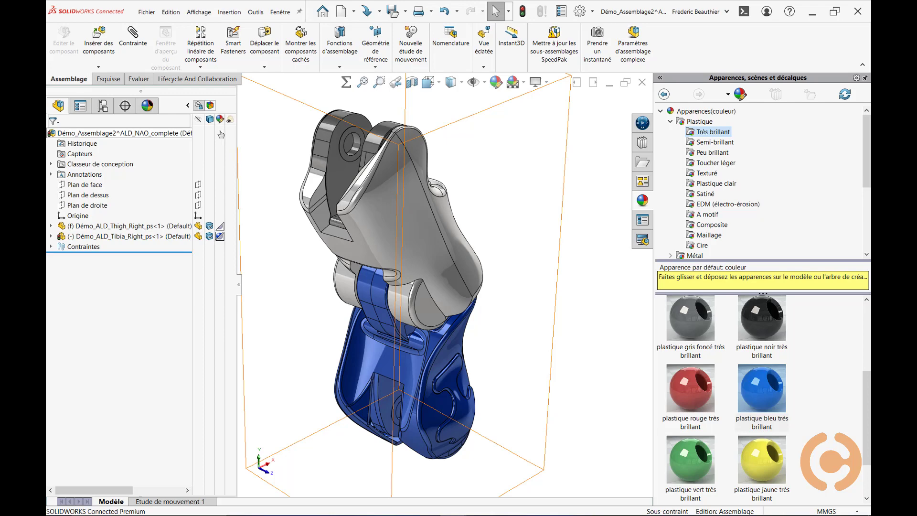
pyautogui.rightClick(221, 134)
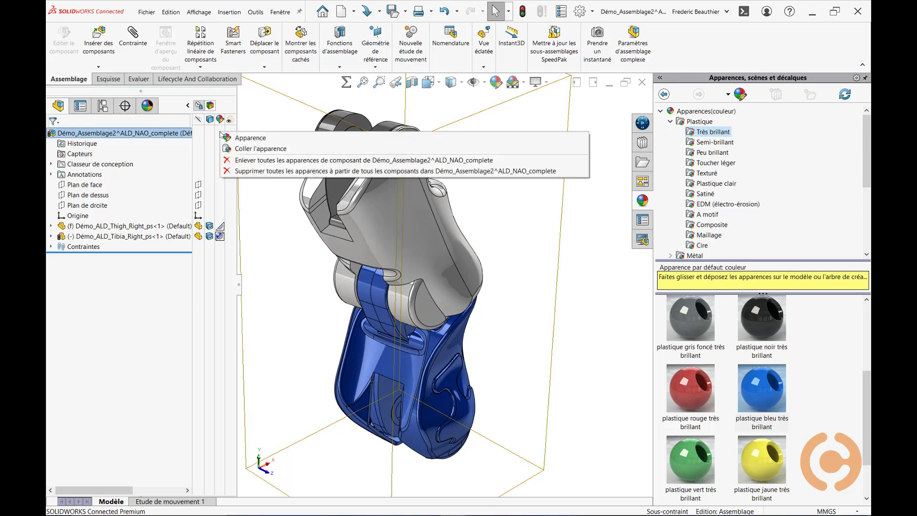
pyautogui.click(245, 138)
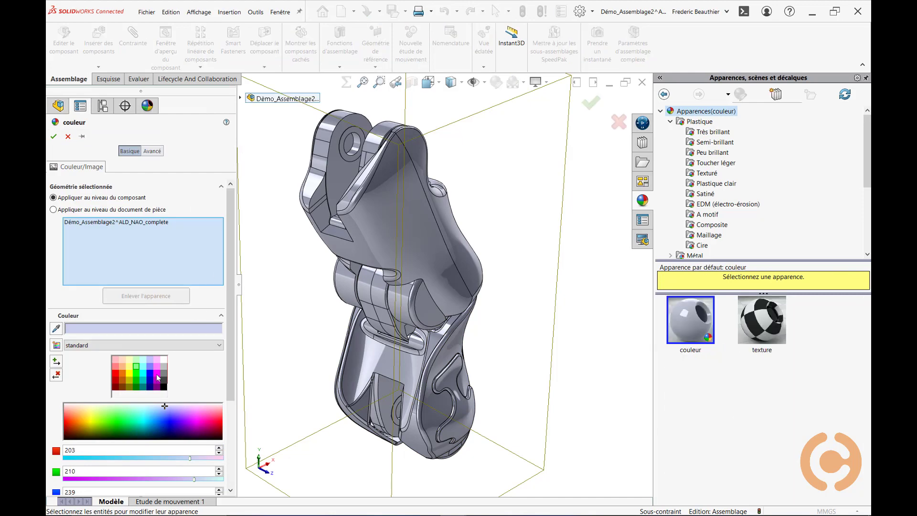
pyautogui.click(158, 373)
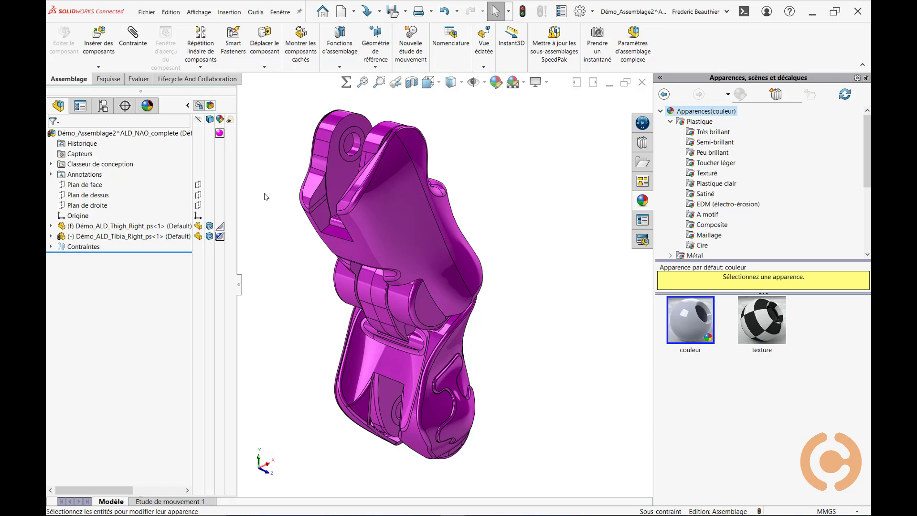
# Remove the magenta appearance from the top-level assembly and the blue appearance from the Démo_ALD_Tibia_Right_ps component.
pyautogui.rightClick(219, 135)
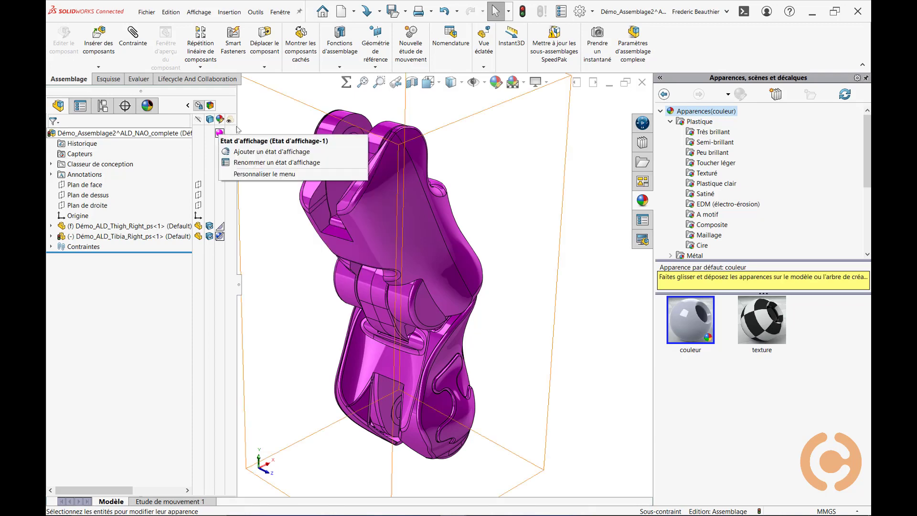
pyautogui.press('Escape')
pyautogui.click(219, 134)
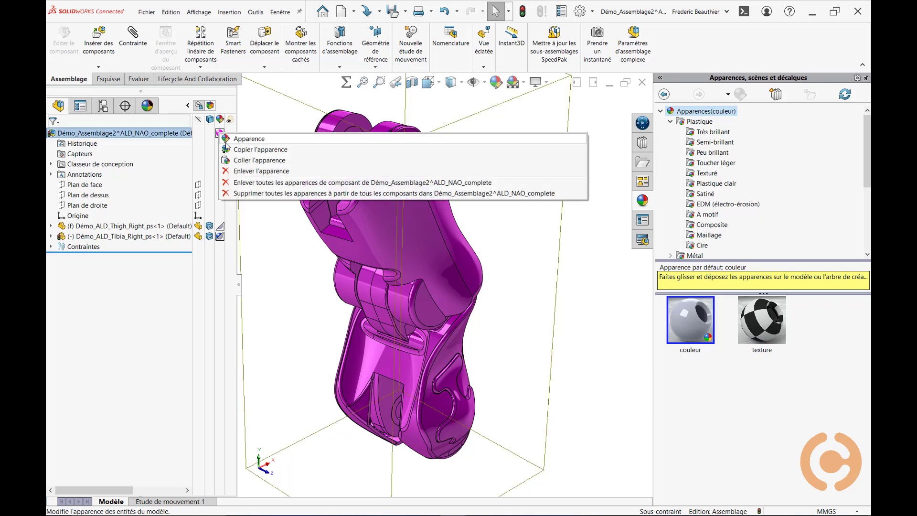
pyautogui.click(246, 172)
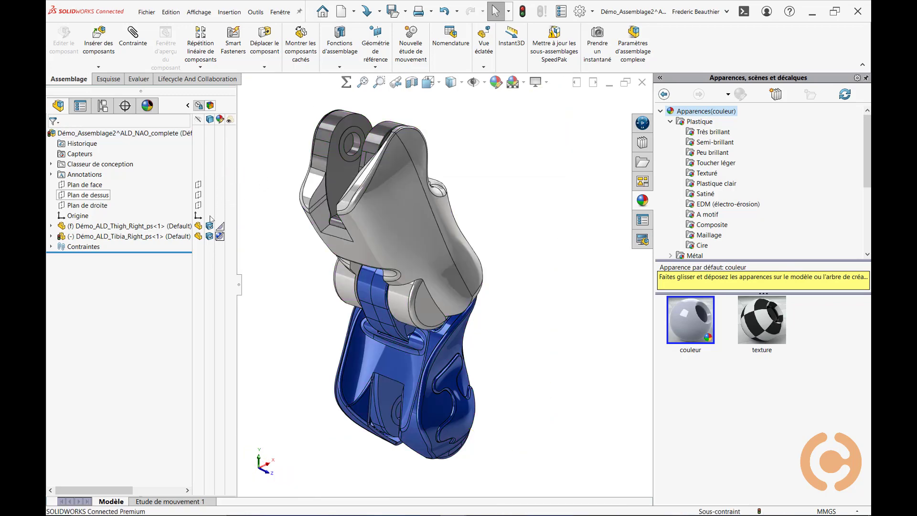
pyautogui.click(220, 236)
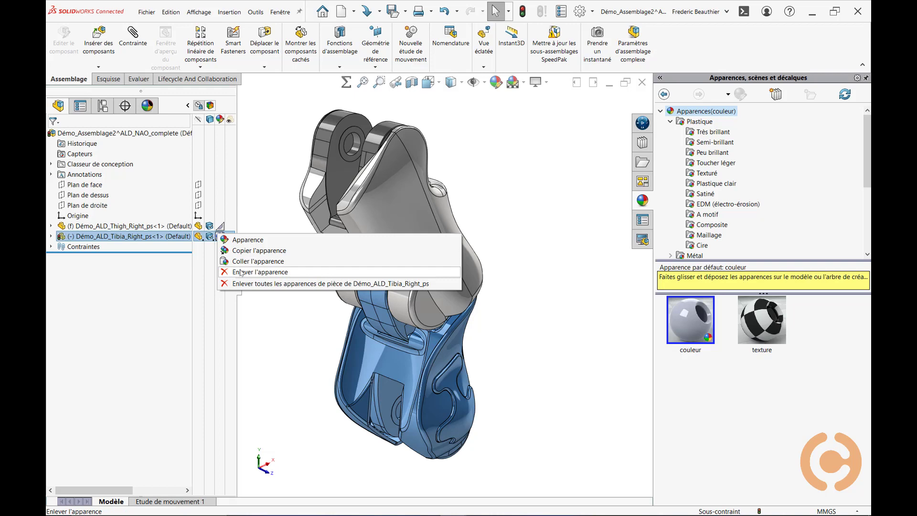
pyautogui.click(241, 272)
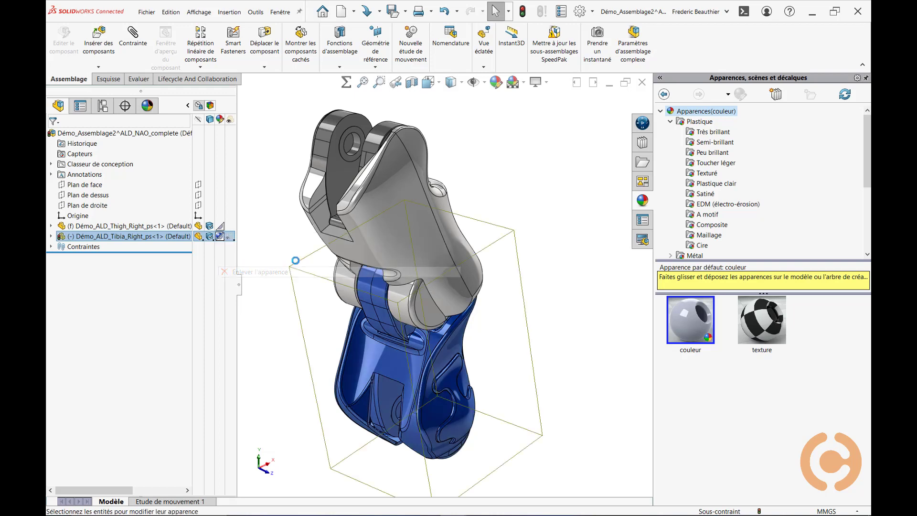